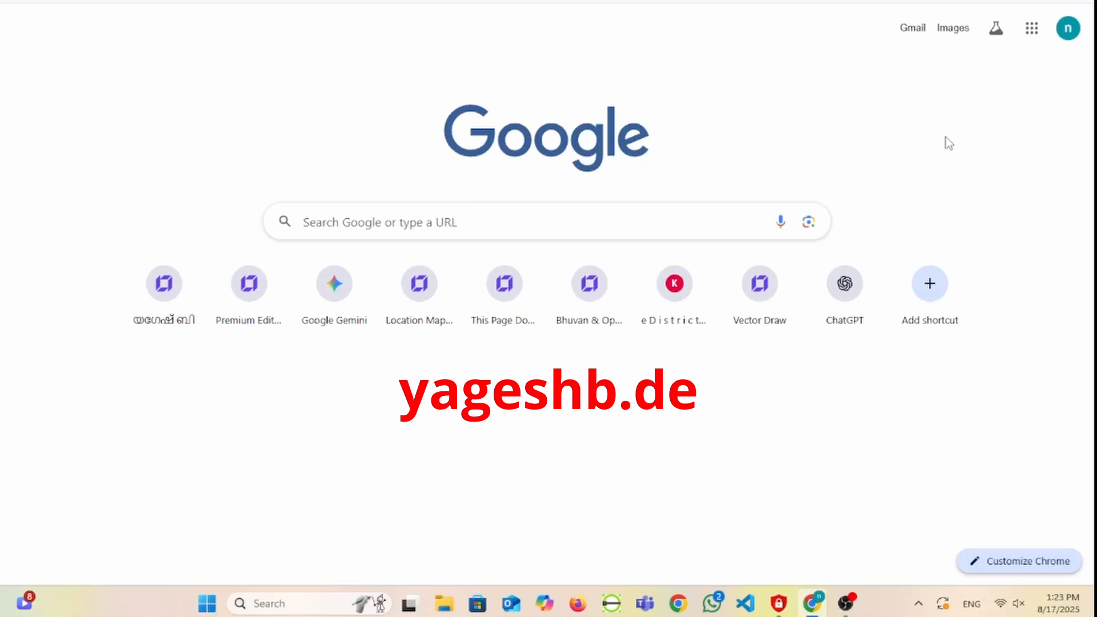
# - Search the web by the site owner's name and open the yageshb.de website from the results
pyautogui.write('yagesh')
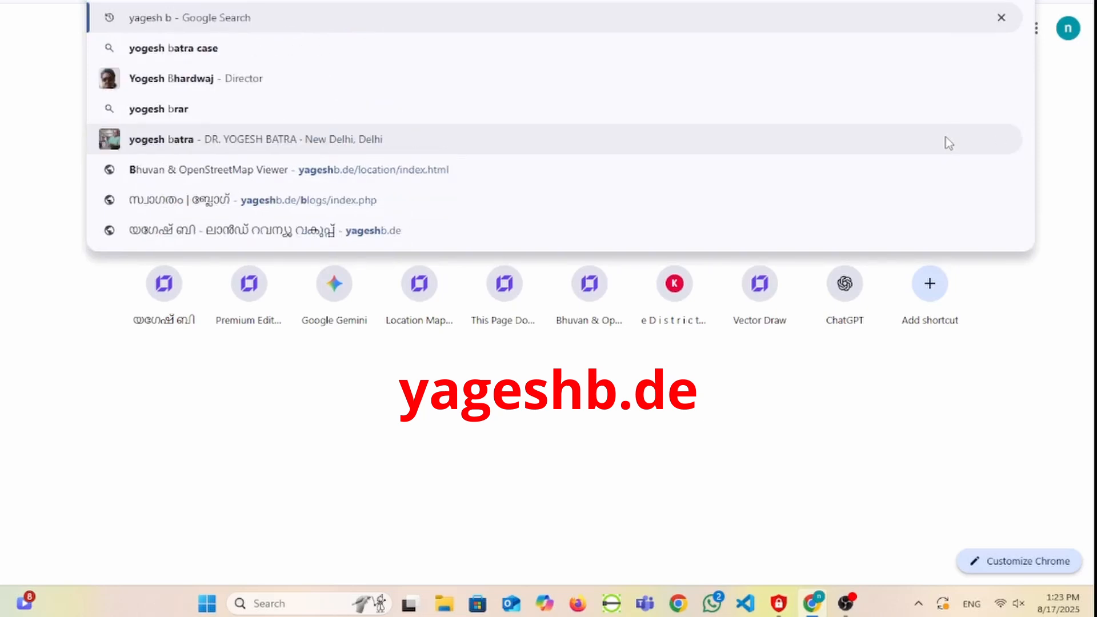
pyautogui.press('Return')
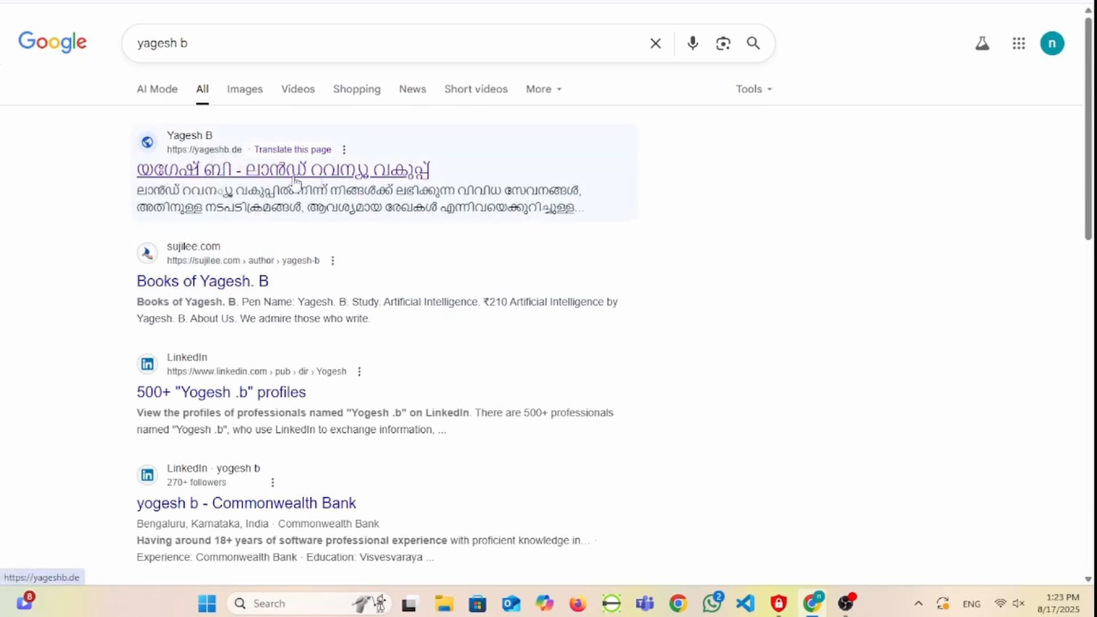
pyautogui.click(165, 172)
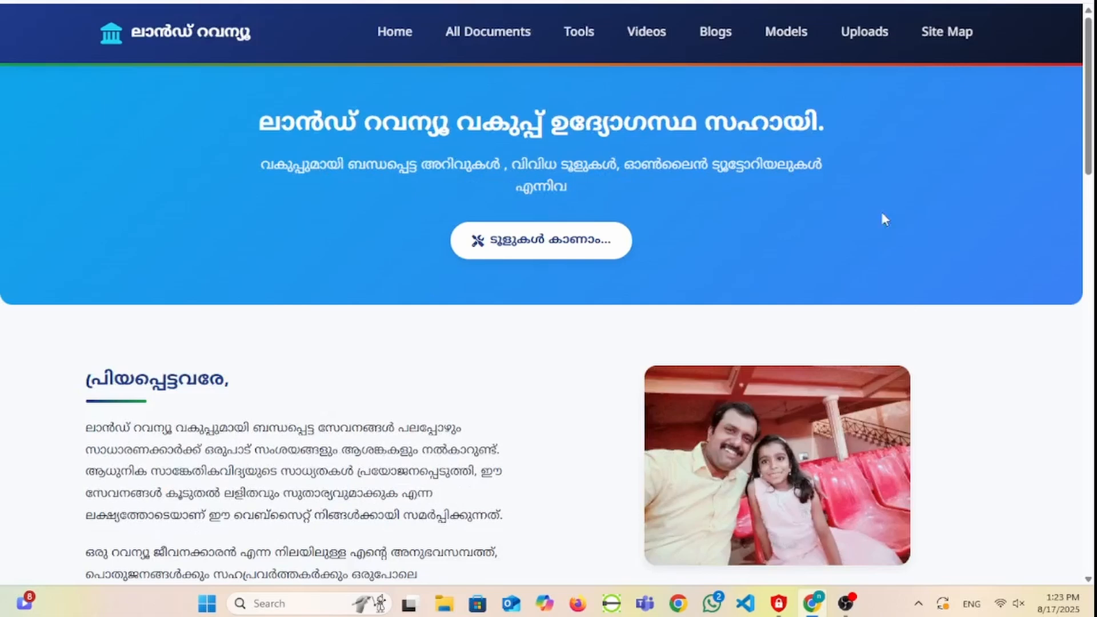
# - Go to the site's tools page and open the KBT Drawing Tool
pyautogui.click(578, 35)
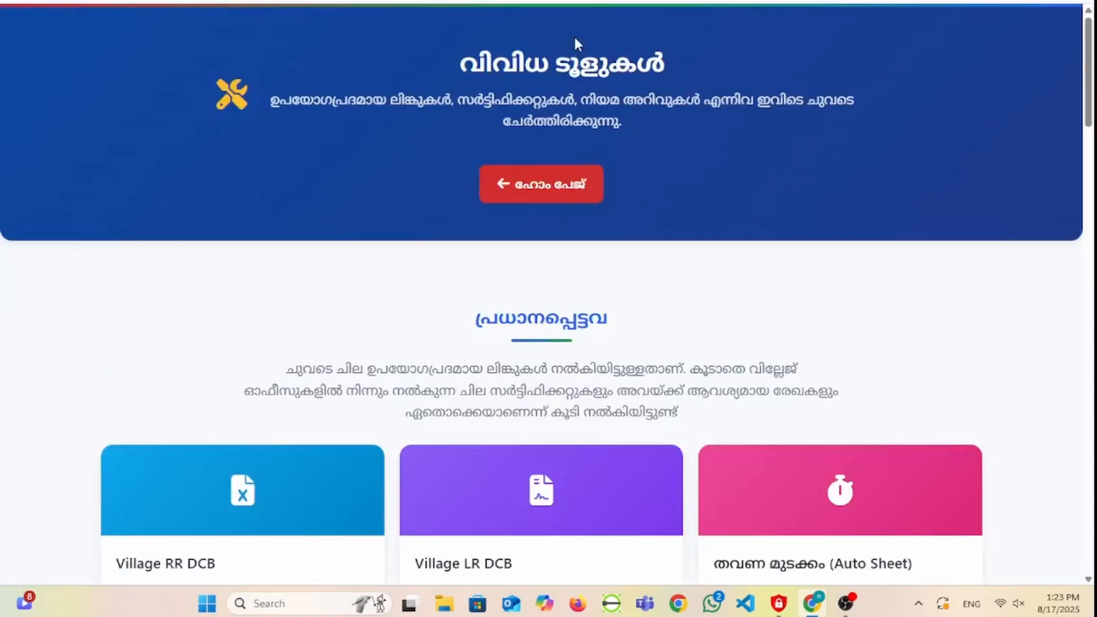
pyautogui.scroll(-20, 743, 373)
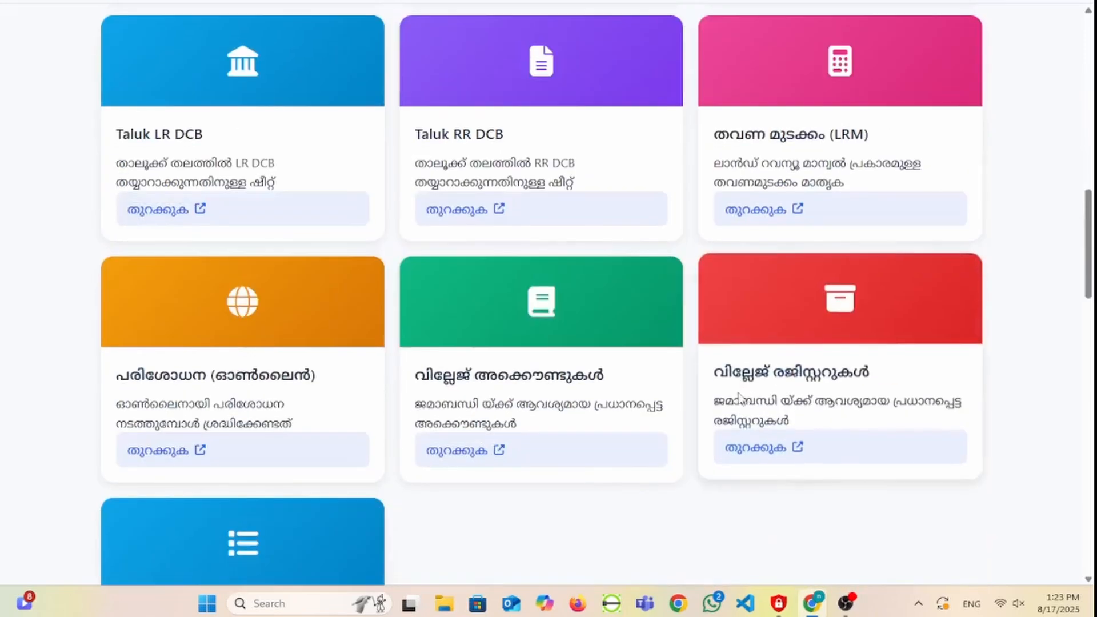
pyautogui.scroll(-8, 766, 400)
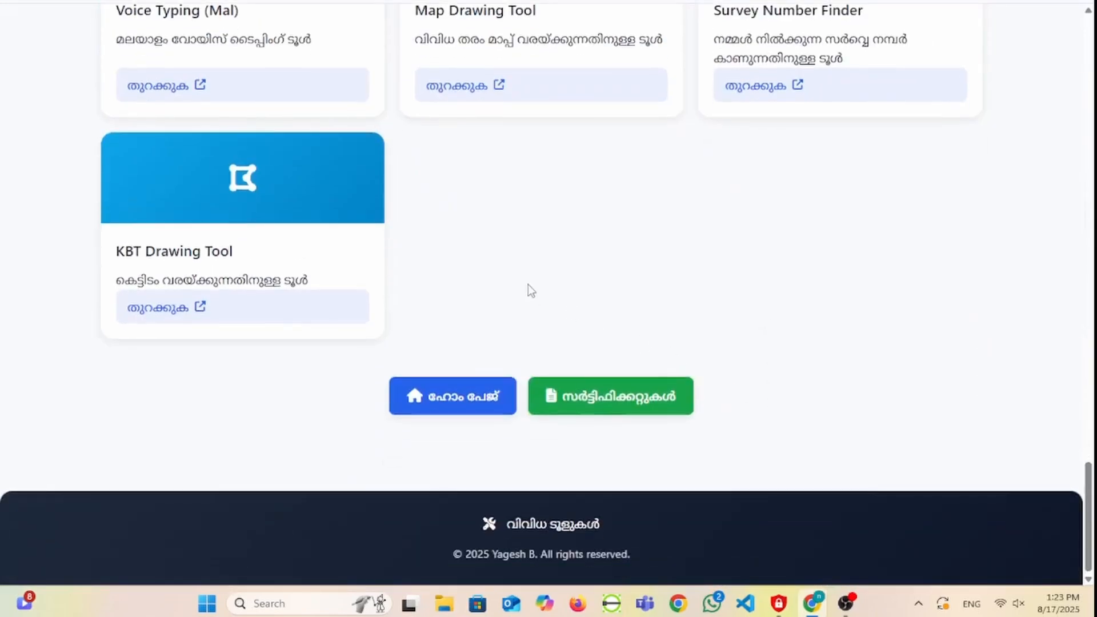
pyautogui.scroll(1, 251, 348)
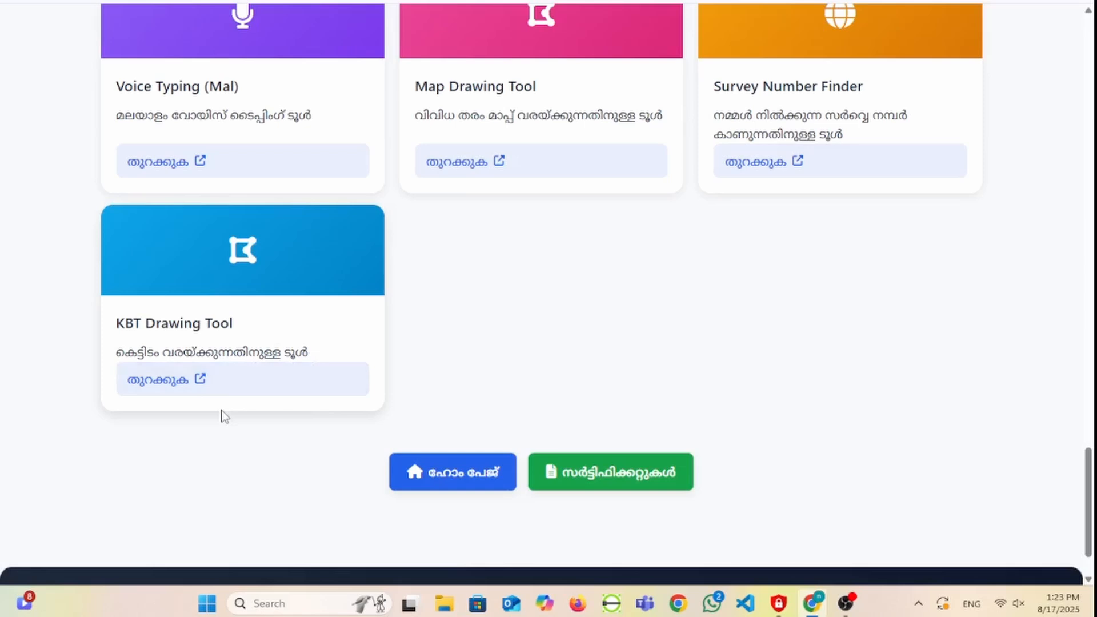
pyautogui.click(161, 385)
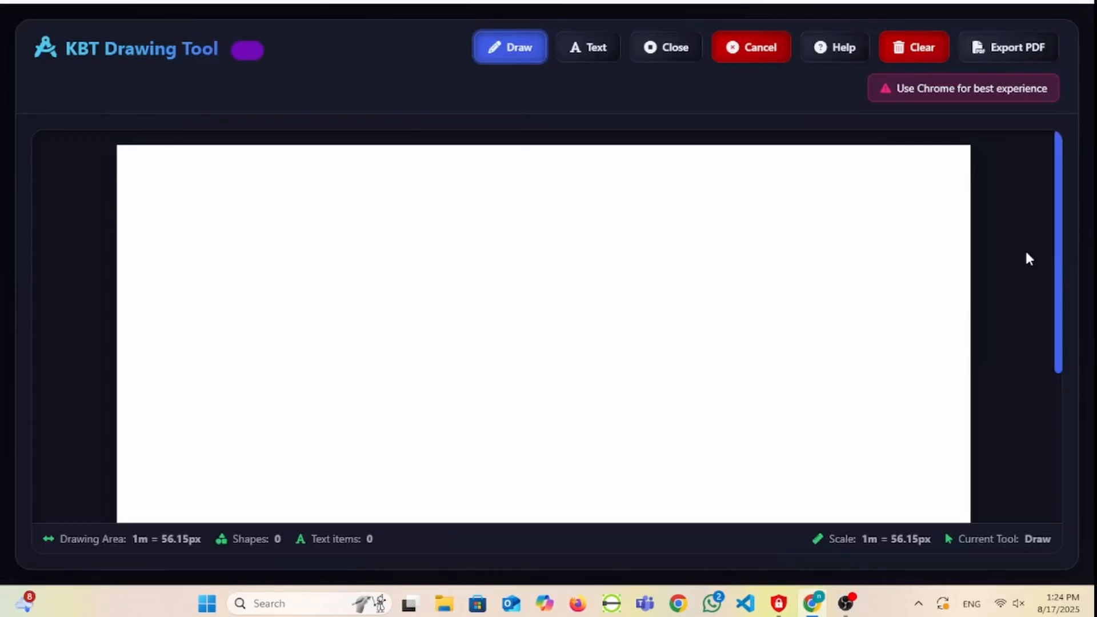
# - Start an outline near the canvas's upper-left corner with a 5 m edge to the right and a 2 m edge downward
pyautogui.scroll(-4, 743, 357)
pyautogui.scroll(4, 745, 359)
pyautogui.click(192, 192)
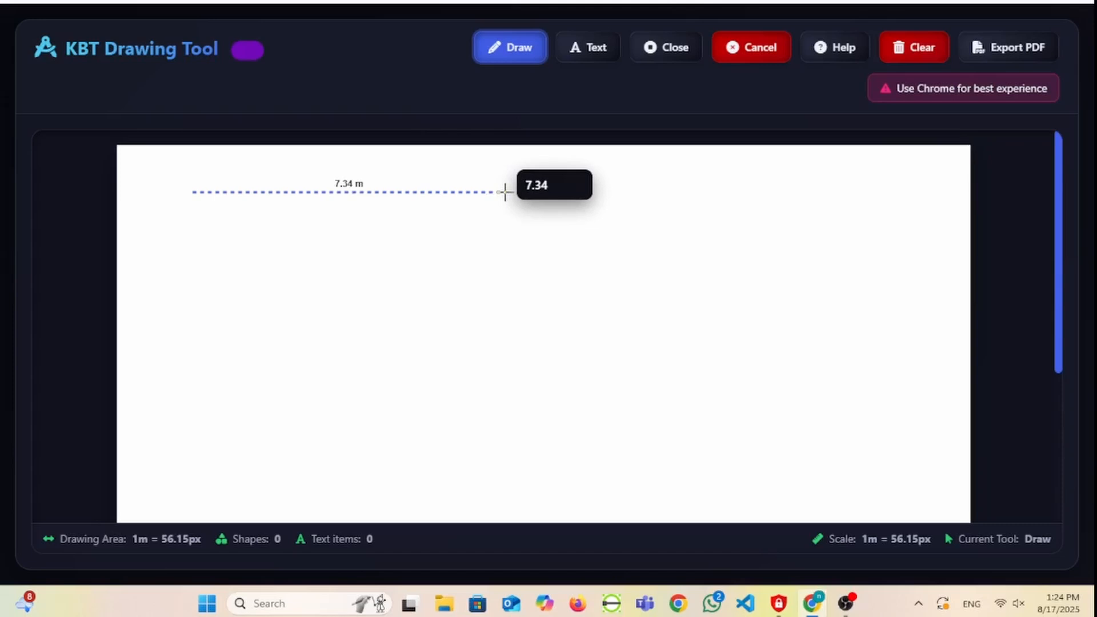
pyautogui.press('Tab')
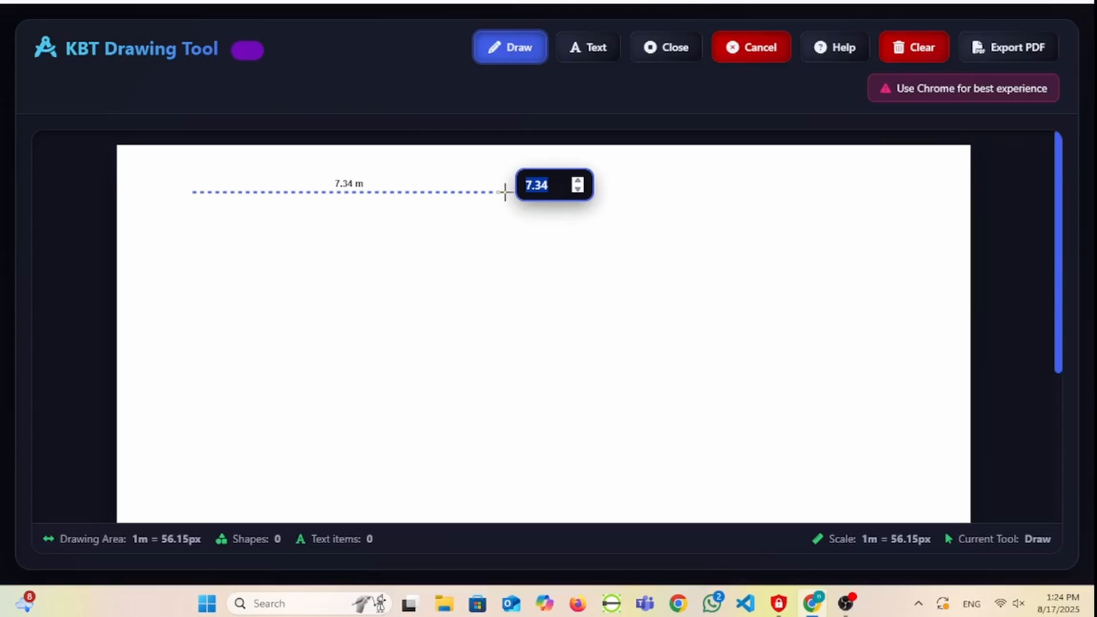
pyautogui.write('5')
pyautogui.press('Return')
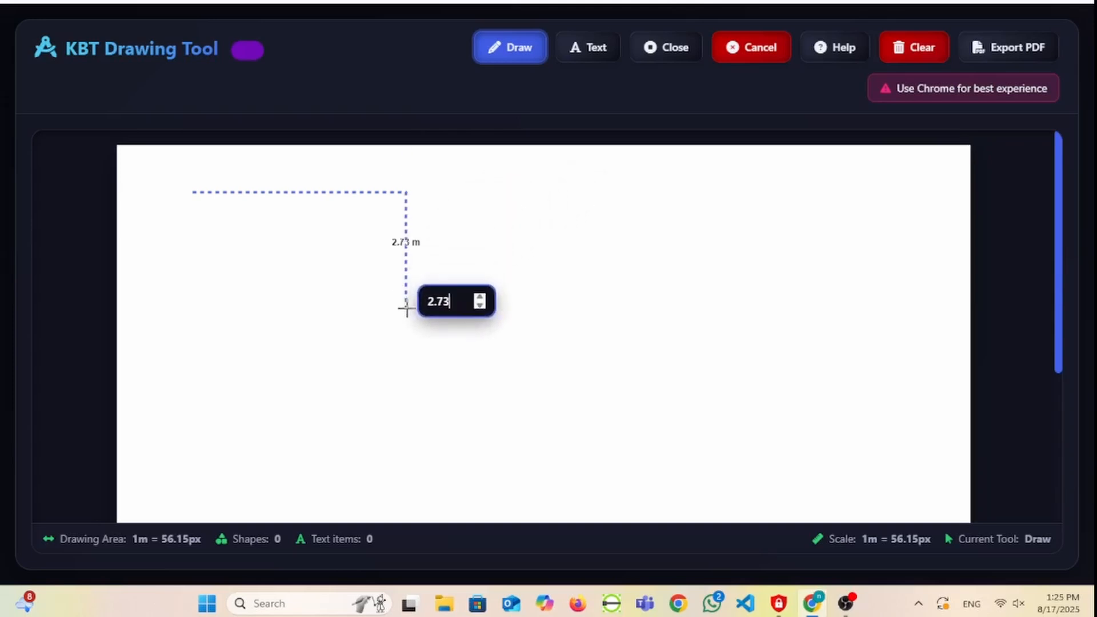
pyautogui.write('2')
pyautogui.press('Return')
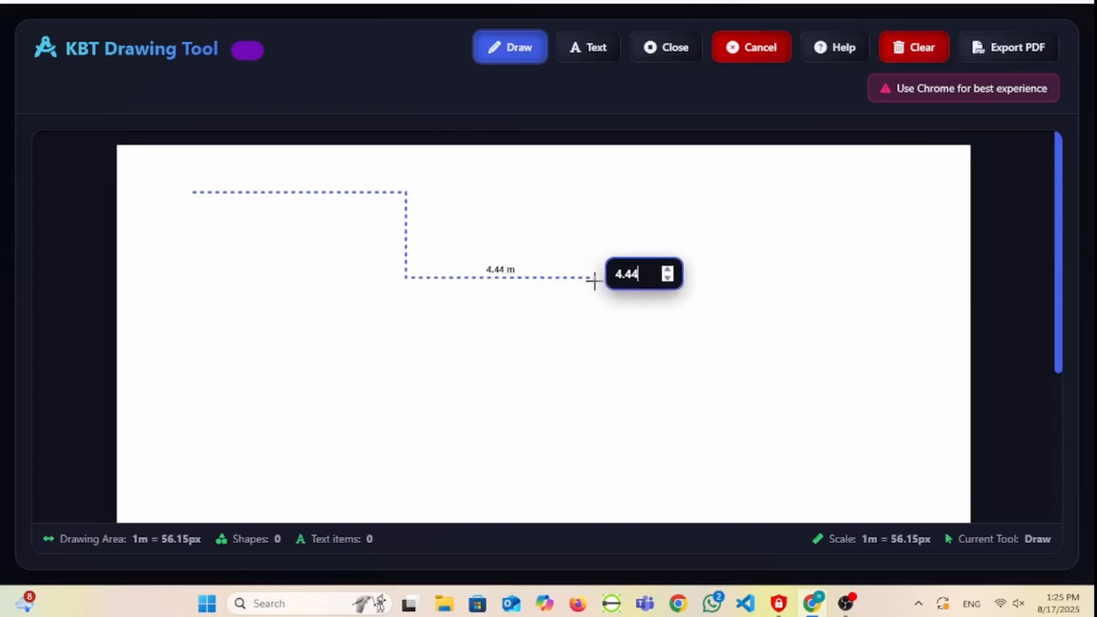
# - Continue the outline with a 4 m edge to the right and a 3 m edge downward
pyautogui.write('4')
pyautogui.press('Return')
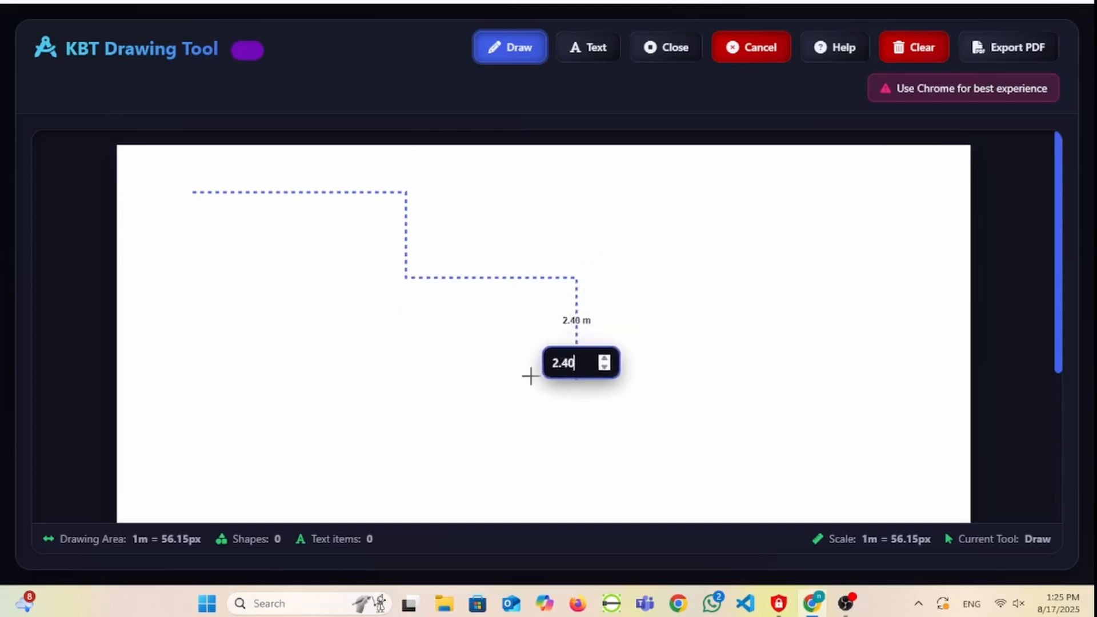
pyautogui.write('4')
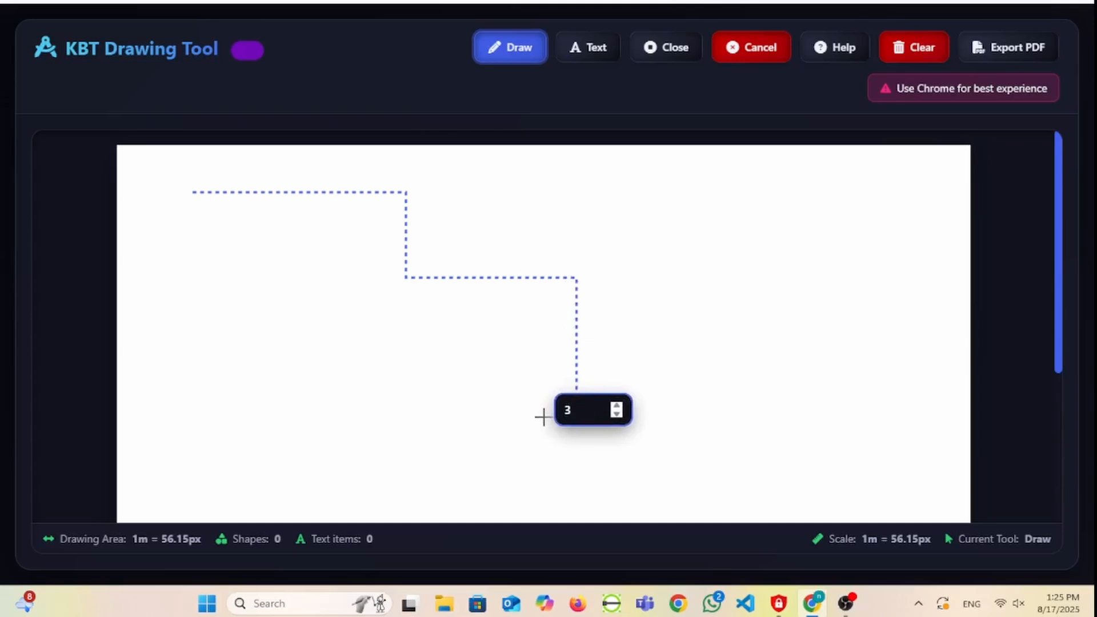
pyautogui.press('Return')
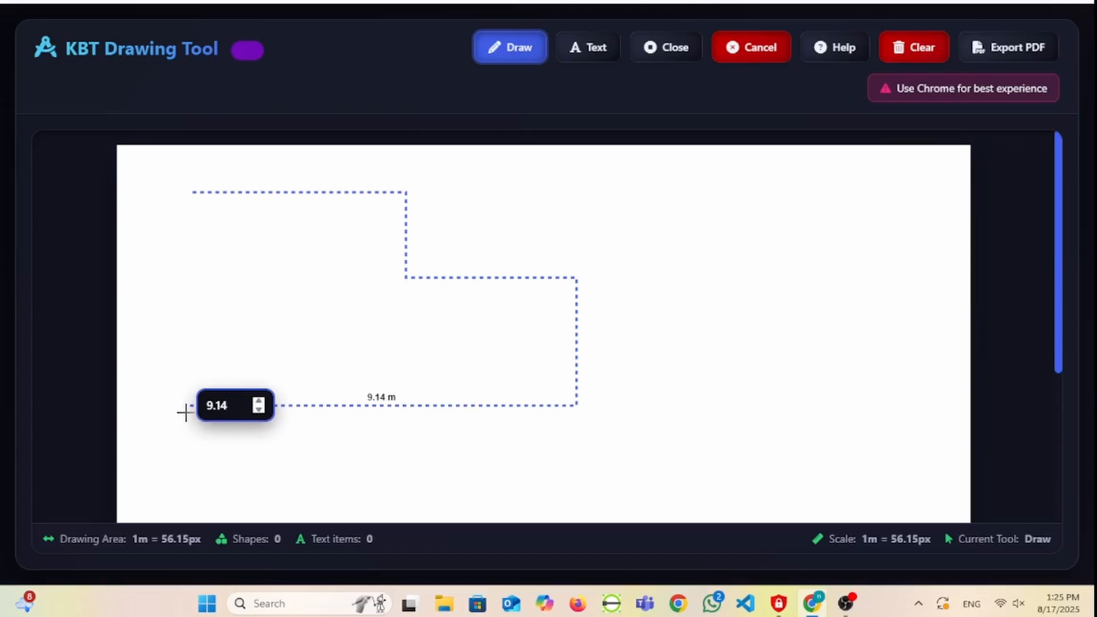
# - Draw the 9 m lower edge back to the left and close the L-shaped outline to its starting point
pyautogui.hotkey('ctrl', 'a')
pyautogui.press('BackSpace')
pyautogui.write('9')
pyautogui.press('Return')
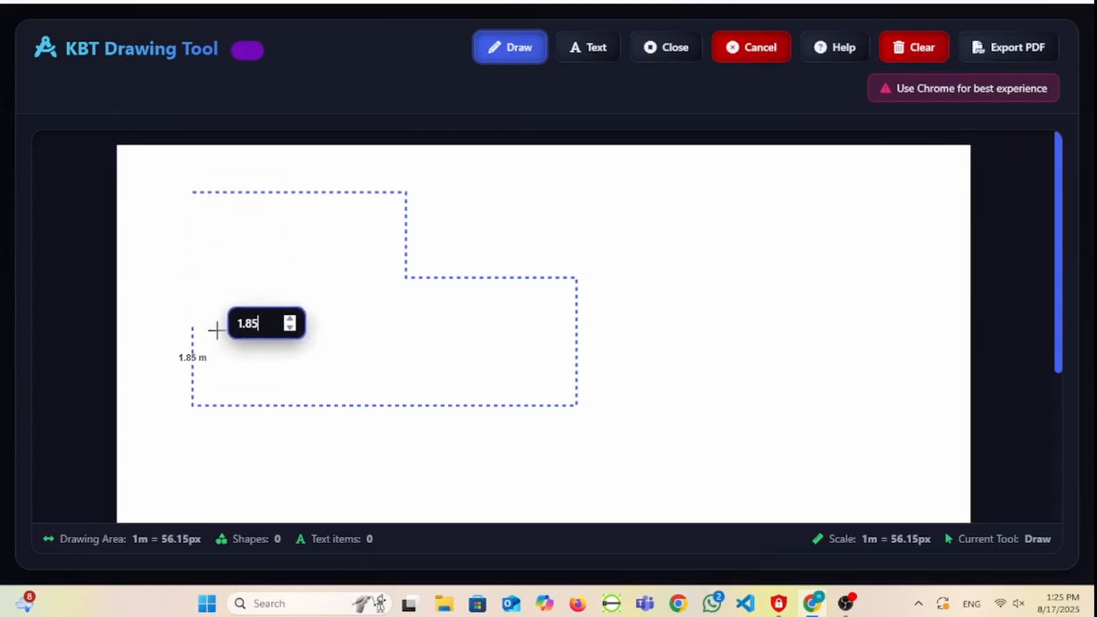
pyautogui.press('c')
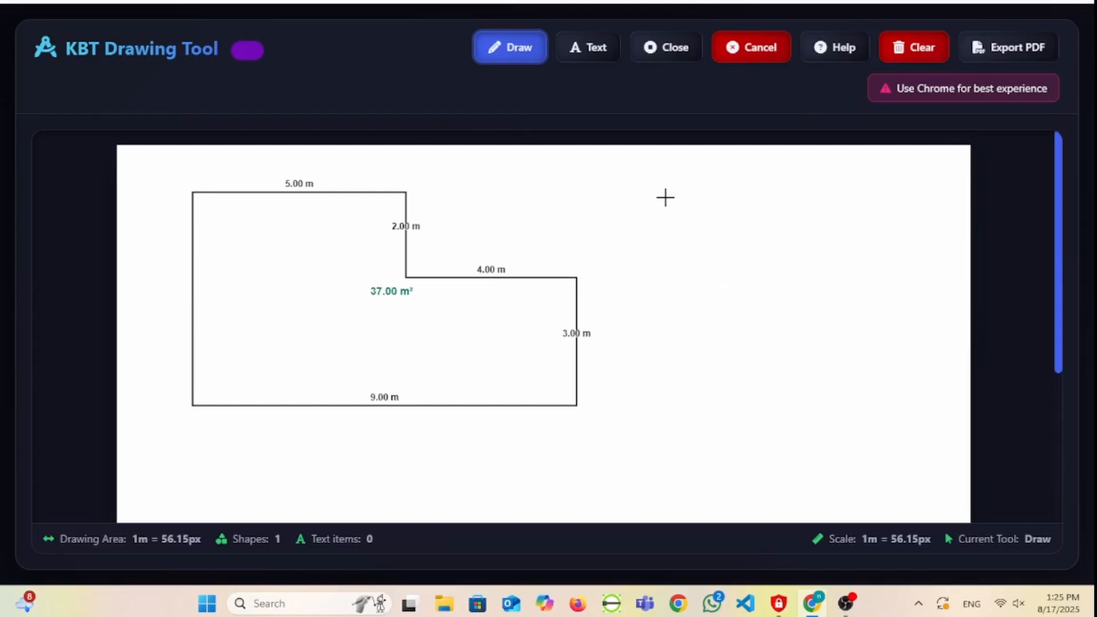
# - Start a second outline to the right of the L-shape with a 4 m edge downward and a 3.5 m edge to the right
pyautogui.click(665, 198)
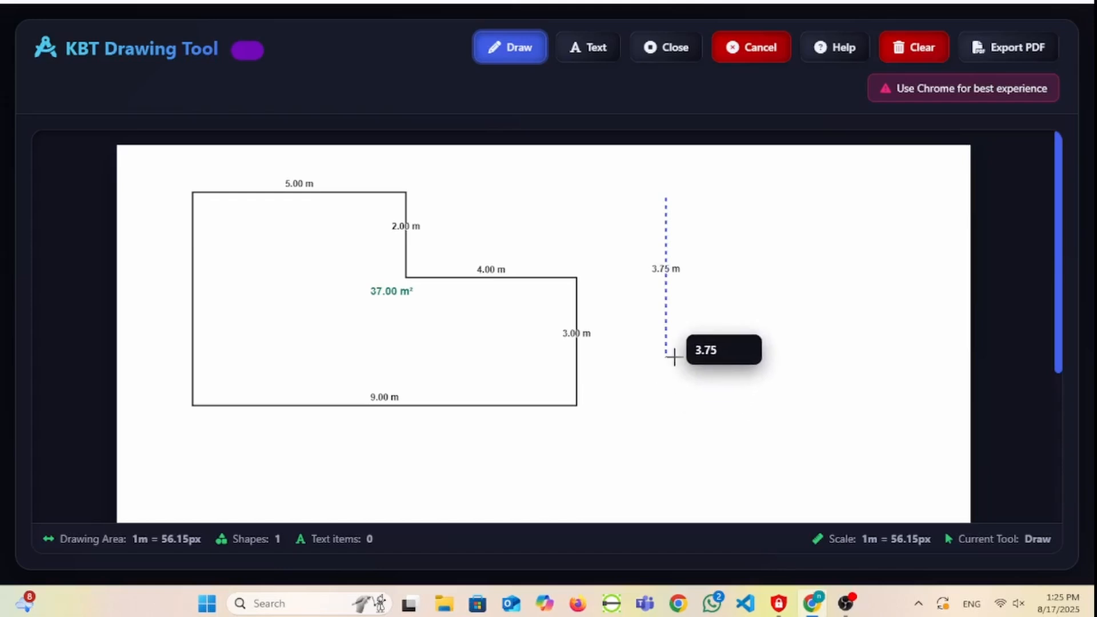
pyautogui.press('Tab')
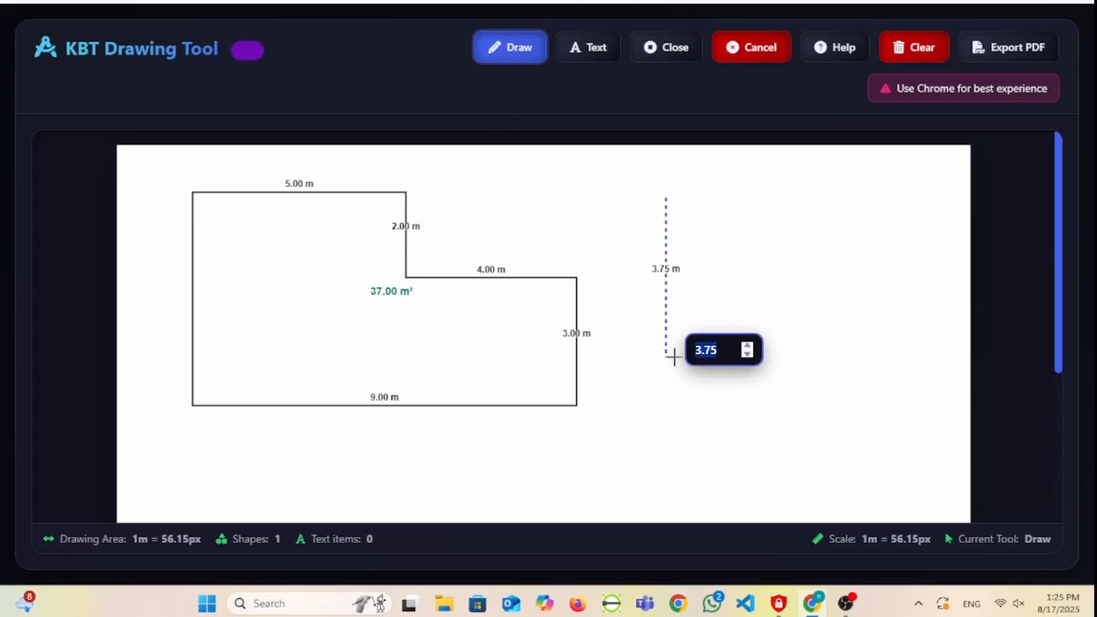
pyautogui.write('4')
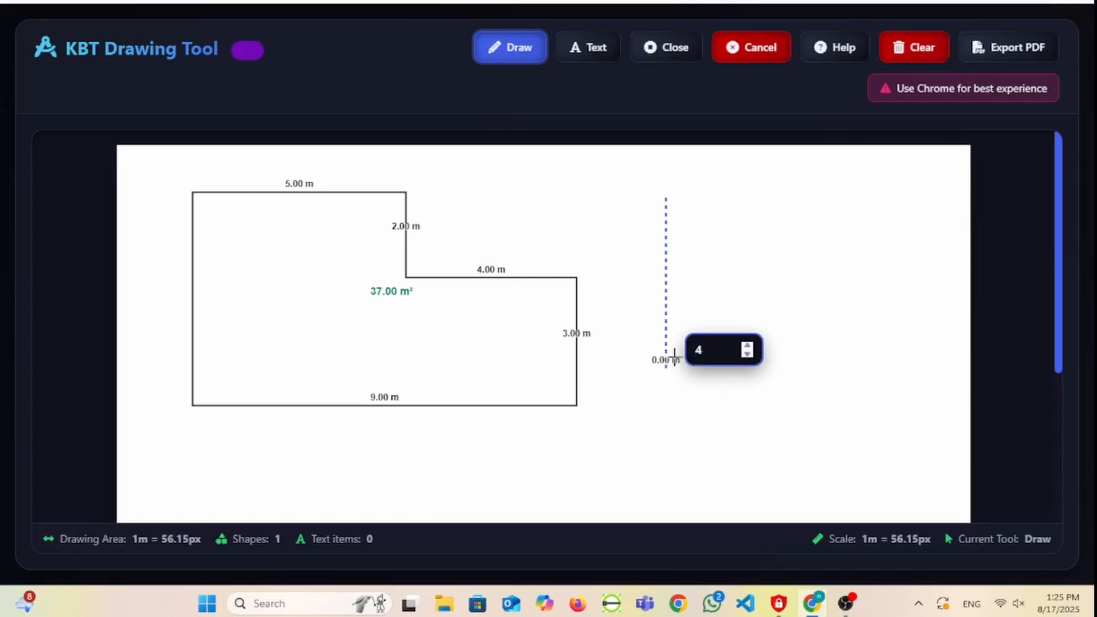
pyautogui.click(792, 356)
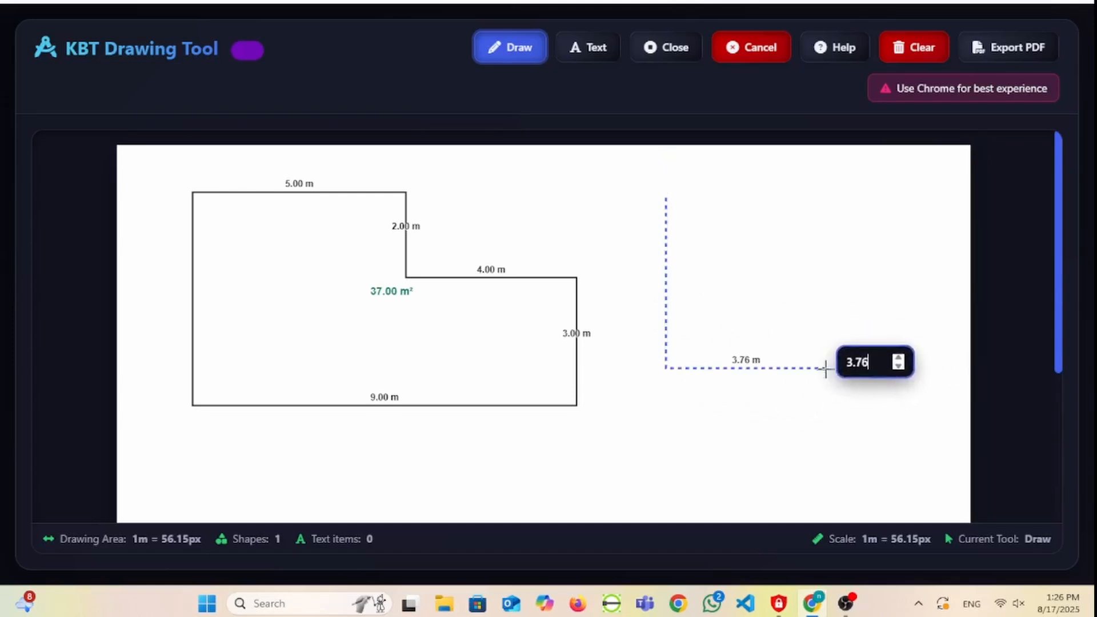
pyautogui.hotkey('ctrl', 'a')
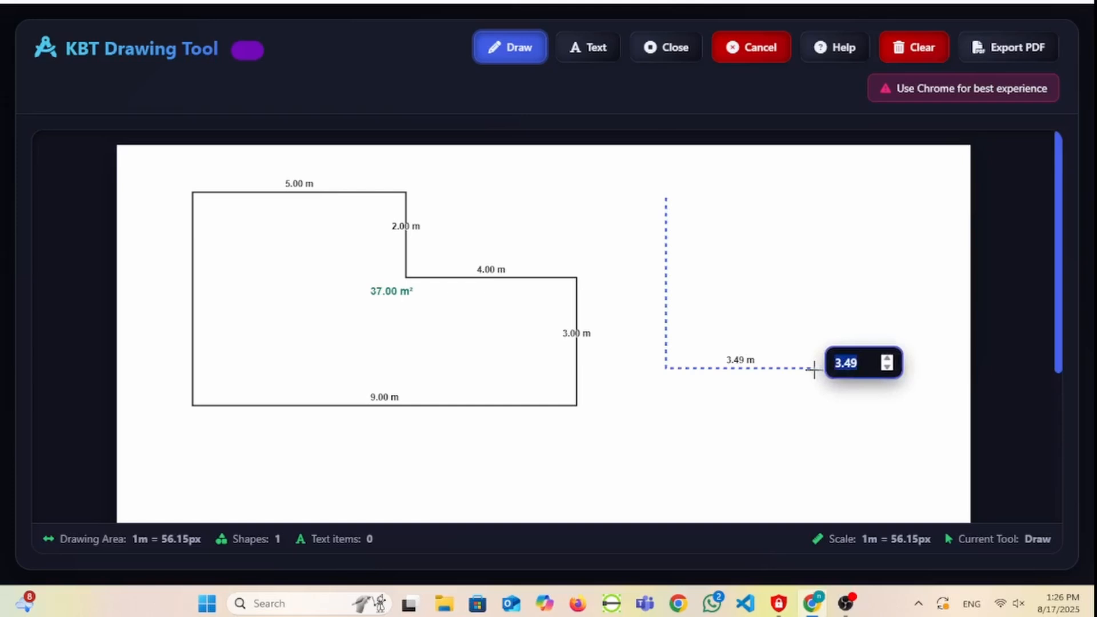
pyautogui.write('3.5')
pyautogui.press('Return')
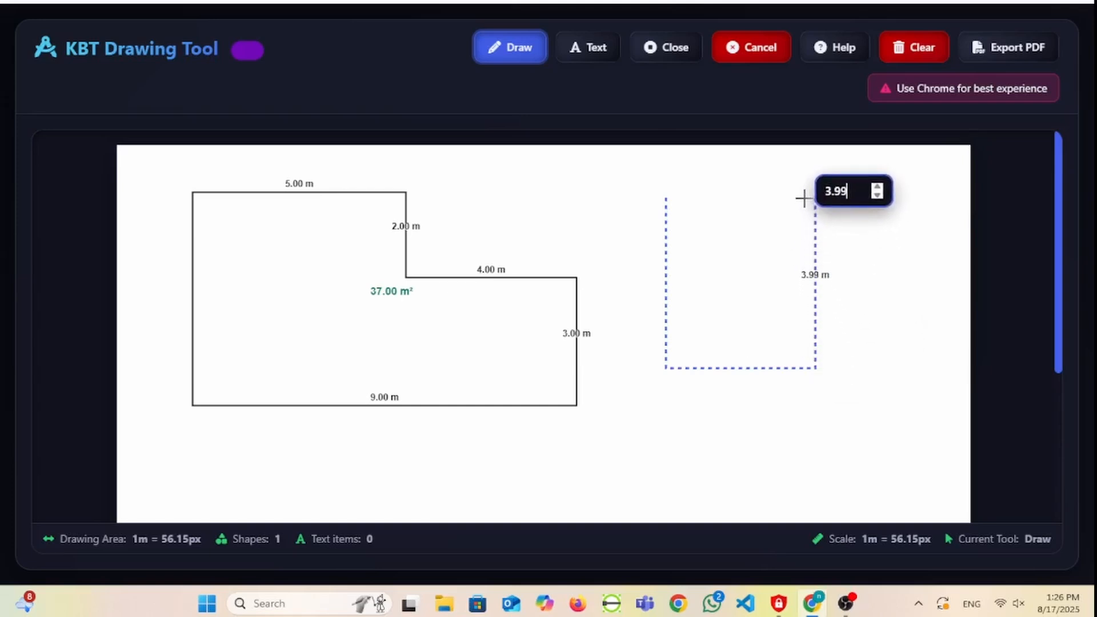
# - Add a 4 m edge upward and close the second outline into a rectangle
pyautogui.hotkey('ctrl', 'a')
pyautogui.write('4')
pyautogui.press('Return')
pyautogui.click(680, 193)
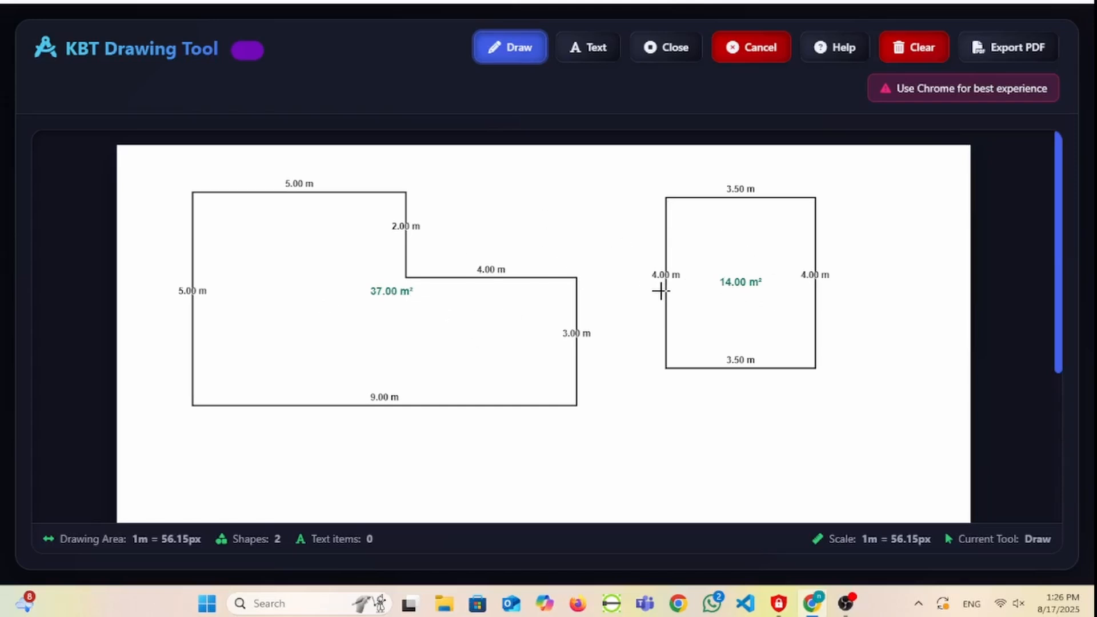
# - Add the text "Total Area is - 51 M2" below the L-shaped outline and shift it slightly left
pyautogui.click(592, 50)
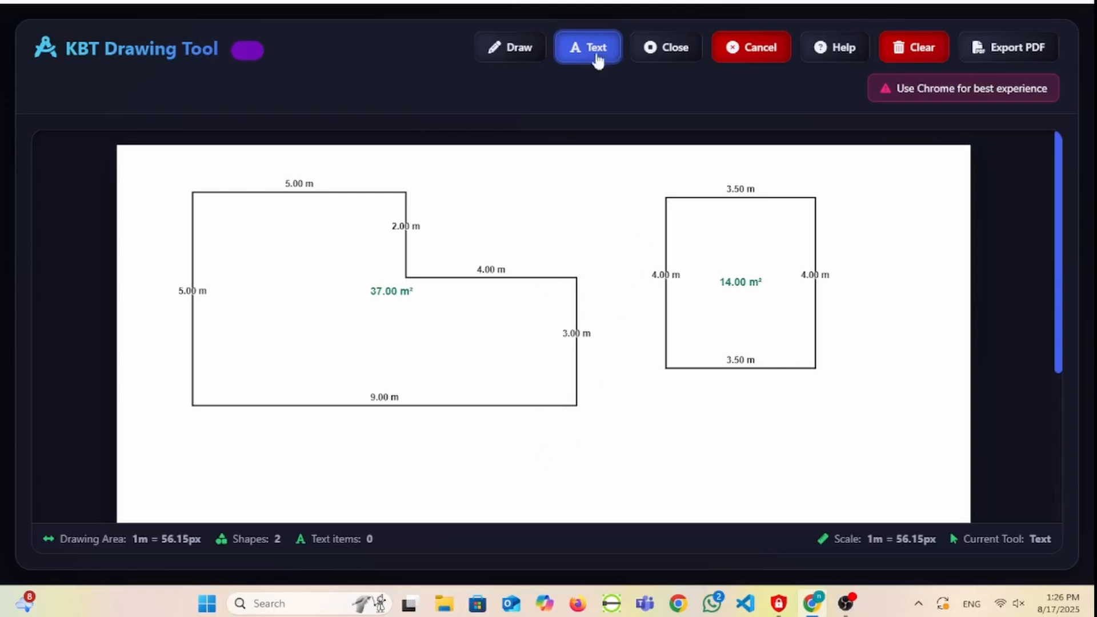
pyautogui.click(477, 454)
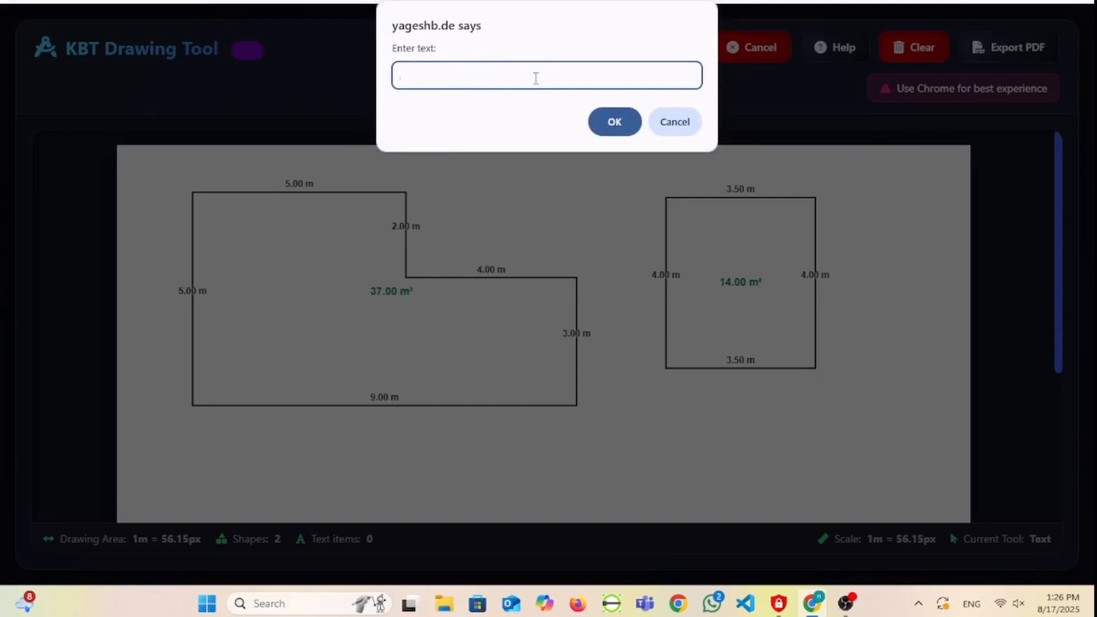
pyautogui.write('Total Area is - 51 M')
pyautogui.click(611, 122)
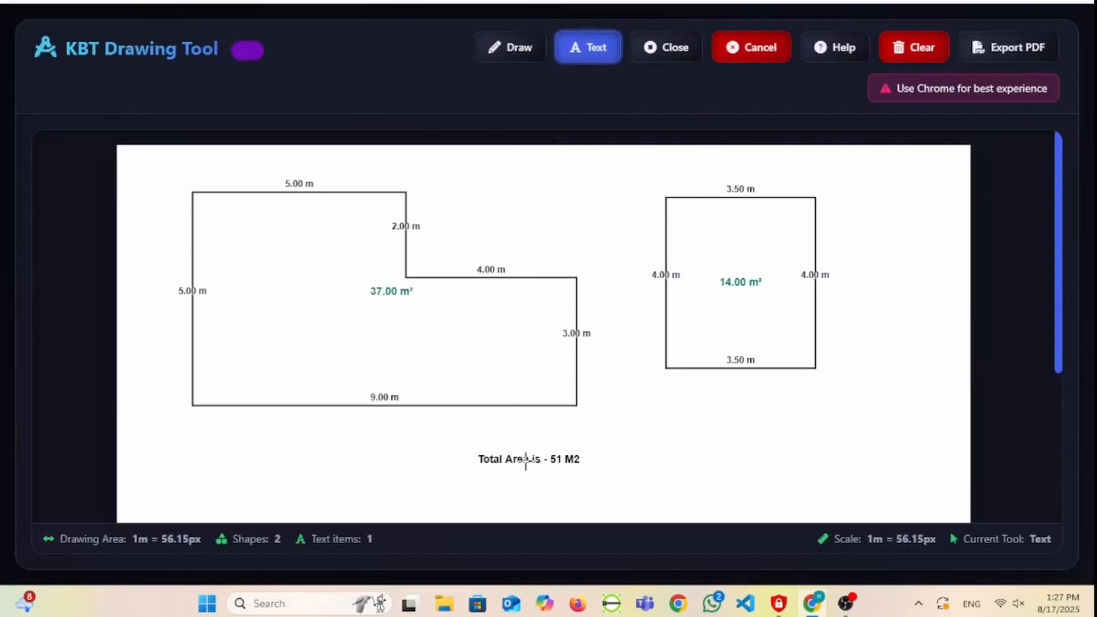
pyautogui.moveTo(522, 460)
pyautogui.mouseDown()
pyautogui.moveTo(493, 409)
pyautogui.moveTo(373, 308)
pyautogui.moveTo(357, 325)
pyautogui.moveTo(436, 322)
pyautogui.moveTo(786, 242)
pyautogui.moveTo(535, 183)
pyautogui.moveTo(581, 338)
pyautogui.moveTo(528, 467)
pyautogui.moveTo(505, 464)
pyautogui.mouseUp()
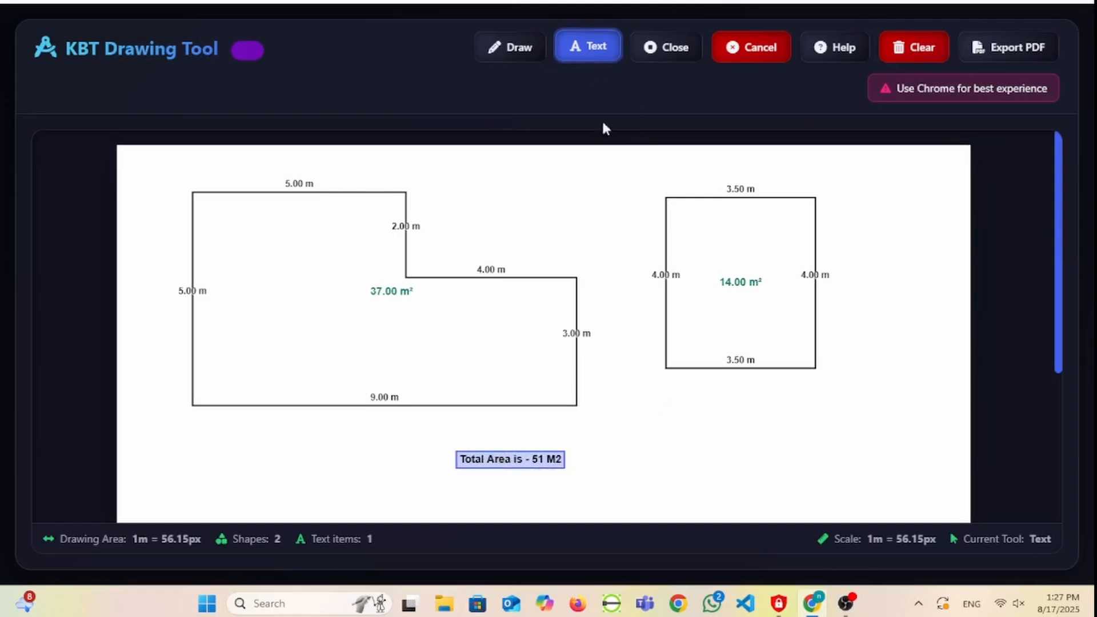
# - Add the text "Village - Kollam" and place it in the drawing's upper-right corner
pyautogui.click(721, 477)
pyautogui.write('Village - Kollam')
pyautogui.click(618, 116)
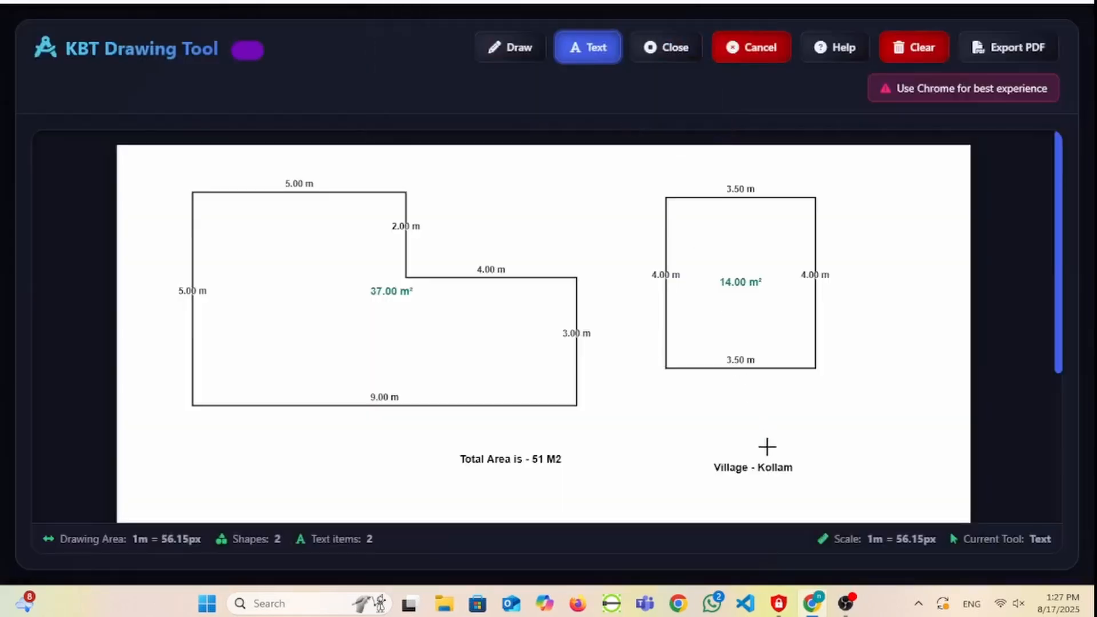
pyautogui.moveTo(770, 467); pyautogui.dragTo(912, 166)
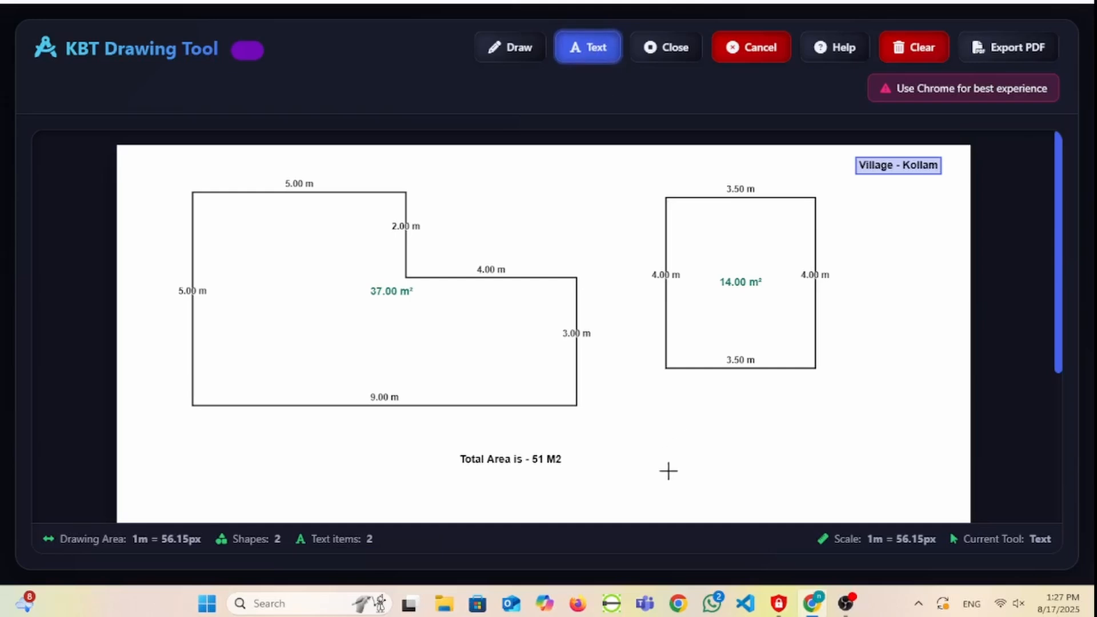
# - Add the text "Block & Survey No - 18 and 25/6-2" below the rectangle
pyautogui.click(641, 442)
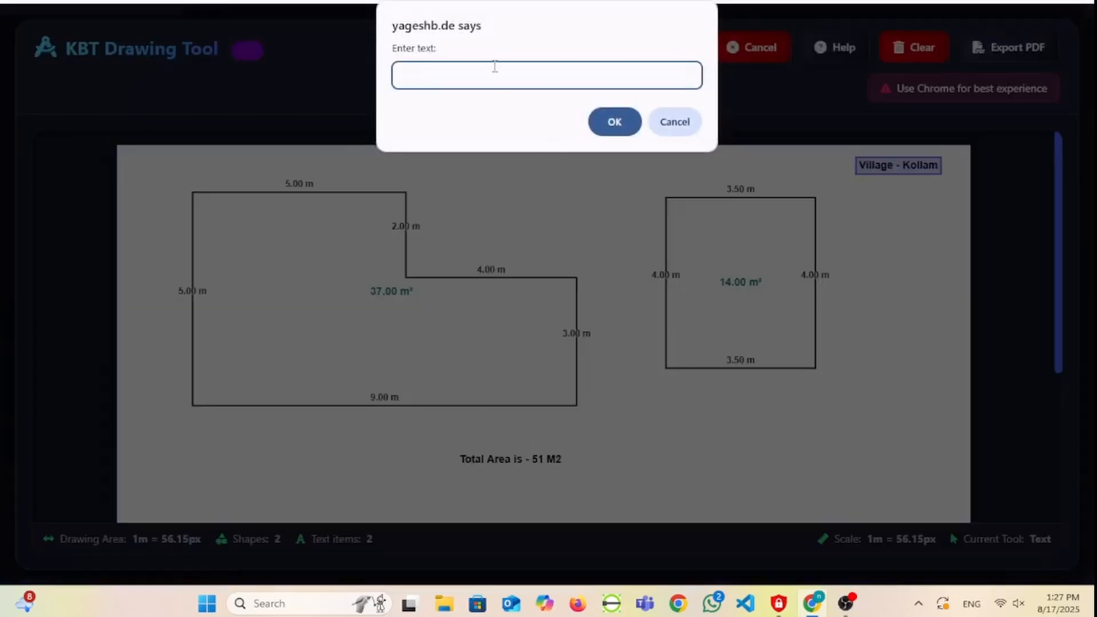
pyautogui.write('Block & Survey No - 18 and 25/6-2')
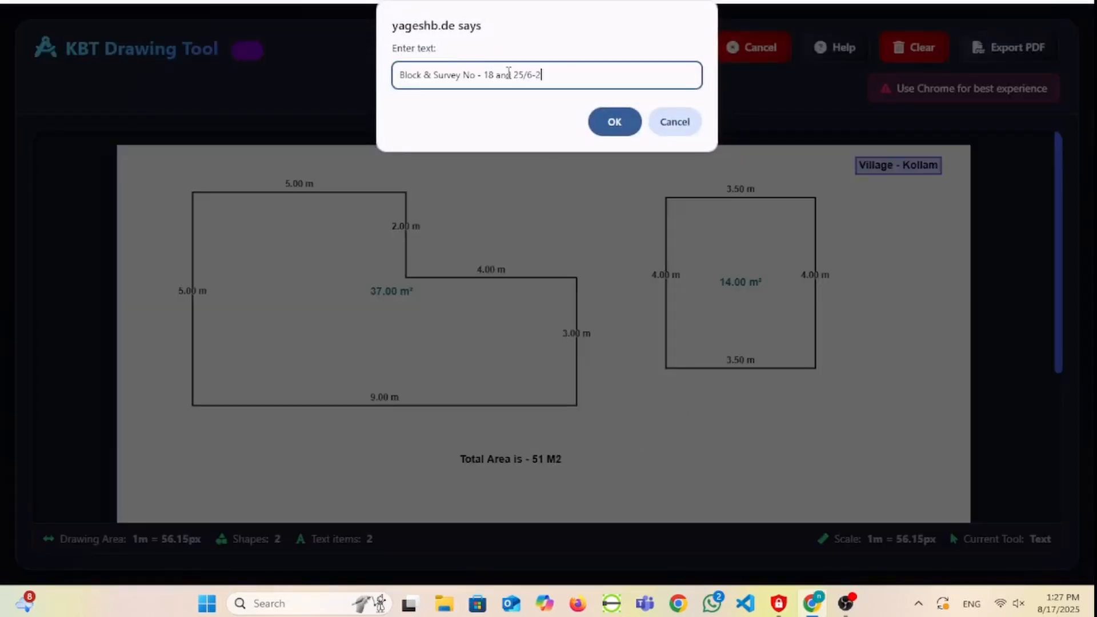
pyautogui.click(619, 127)
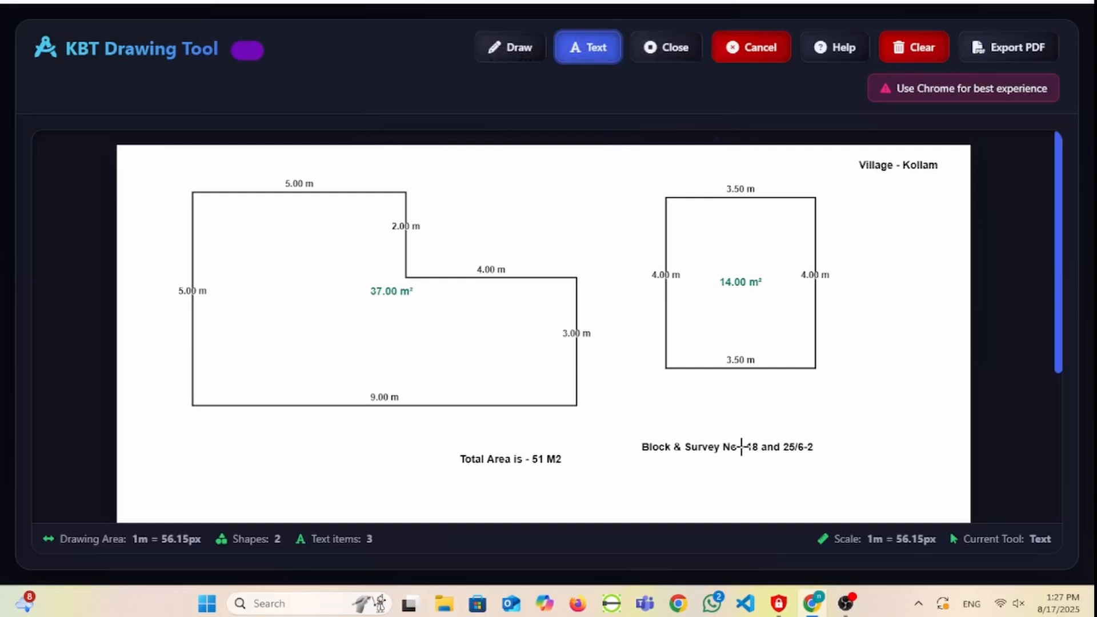
# - Move the Block & Survey No text above the gap between the two outlines and export the drawing as a PDF
pyautogui.moveTo(741, 447); pyautogui.dragTo(560, 176)
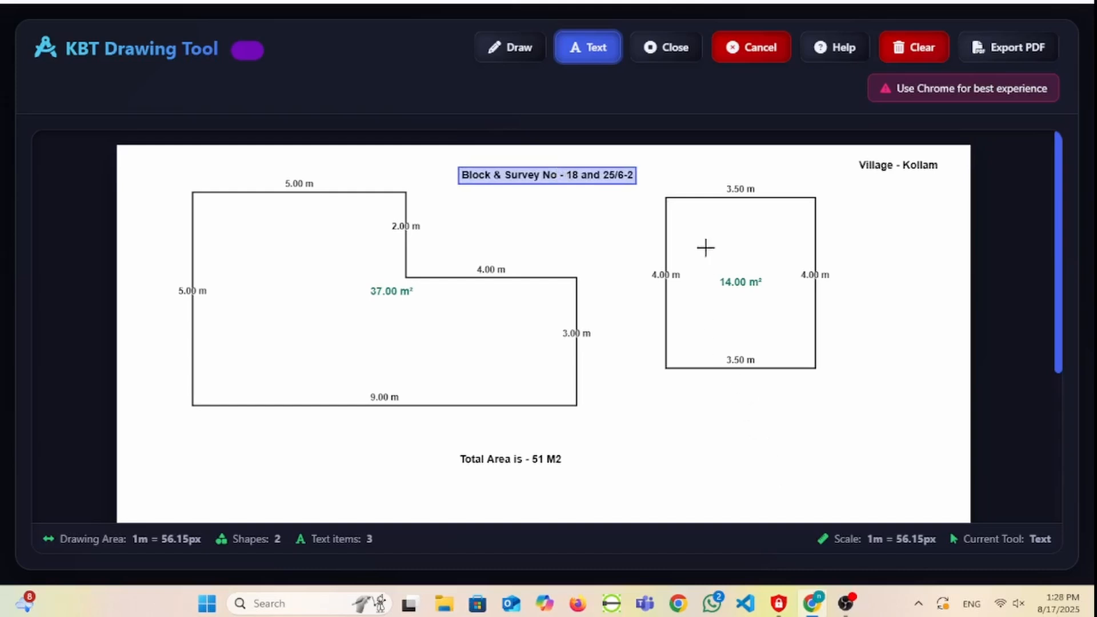
pyautogui.click(1019, 48)
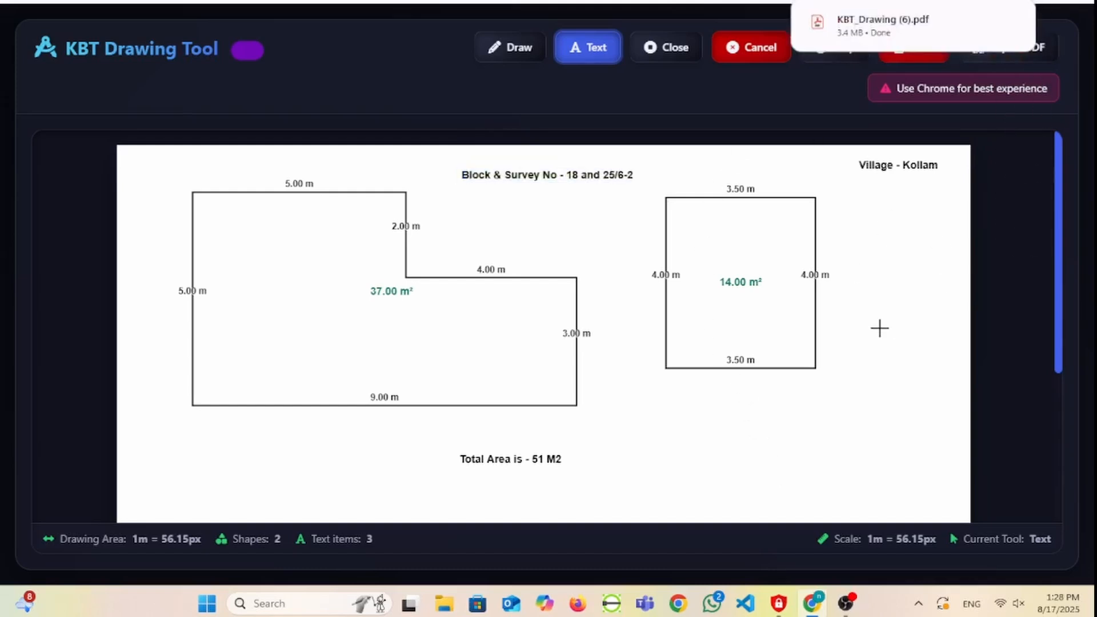
# - Open the exported KBT_Drawing (6).pdf, check the whole page, and close it to return to the drawing
pyautogui.click(858, 33)
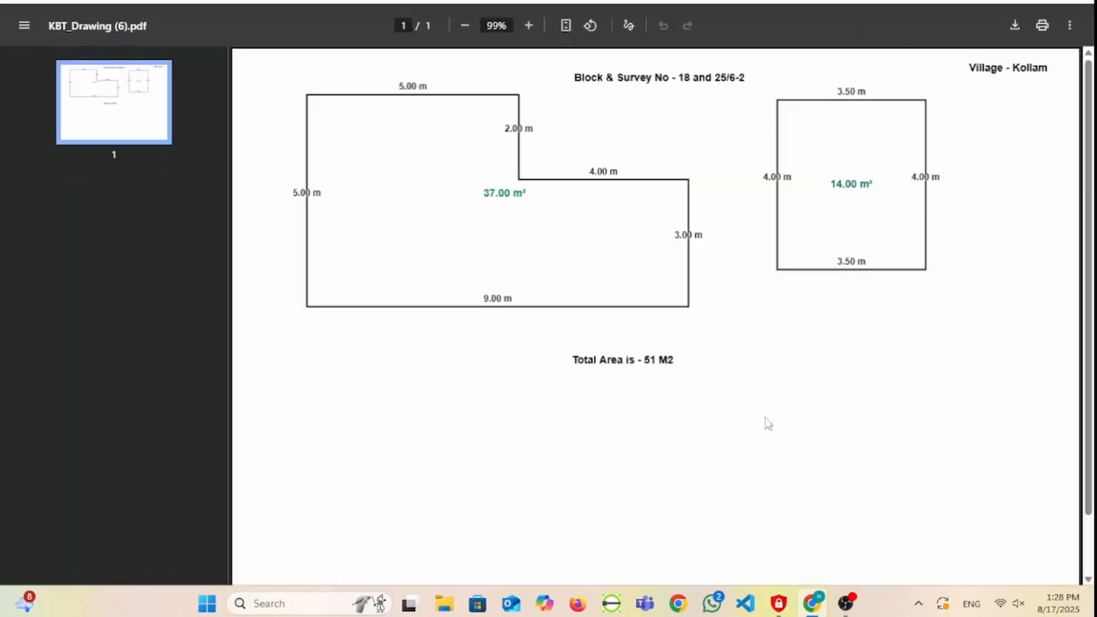
pyautogui.scroll(-1, 783, 431)
pyautogui.scroll(1, 781, 426)
pyautogui.hotkey('ctrl', 'w')
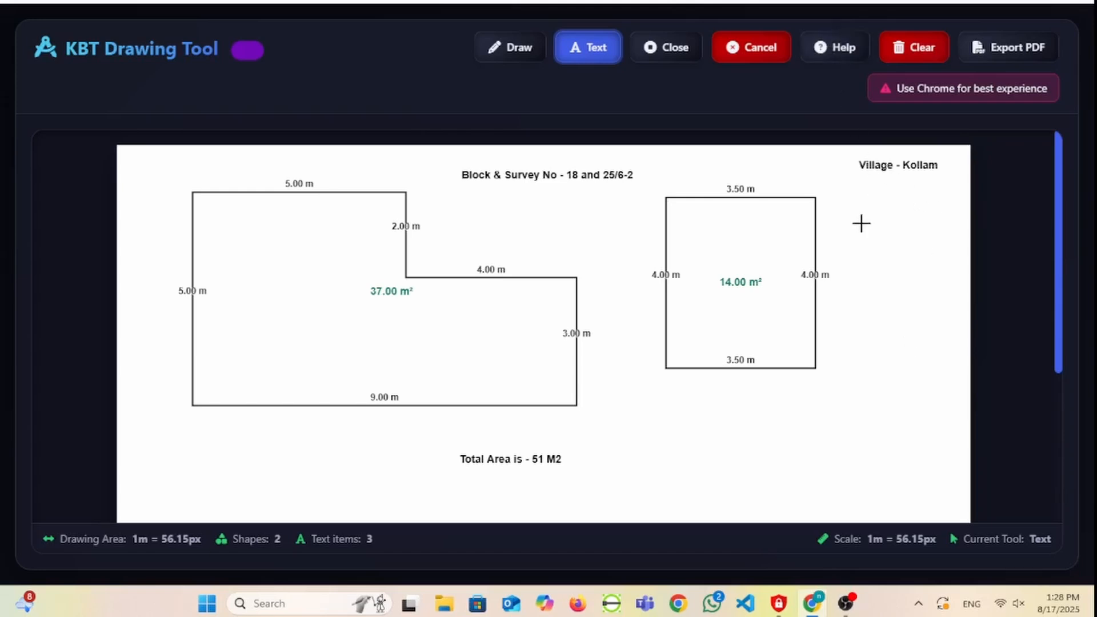
# - Show the help and shortcuts overview, read through the tool descriptions, and close it
pyautogui.press('h')
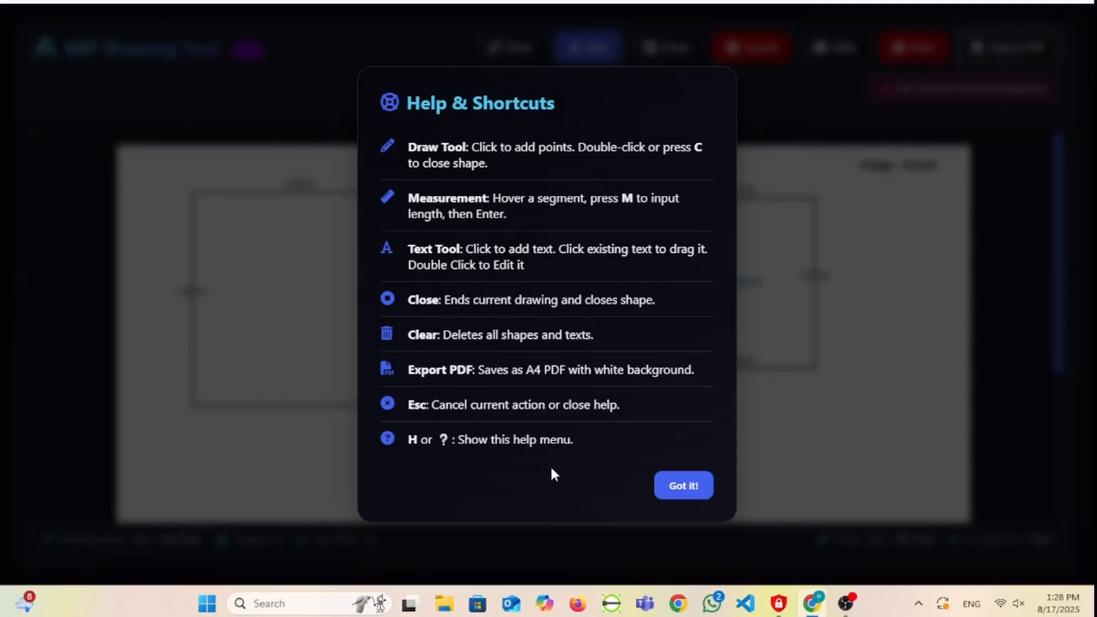
pyautogui.click(683, 486)
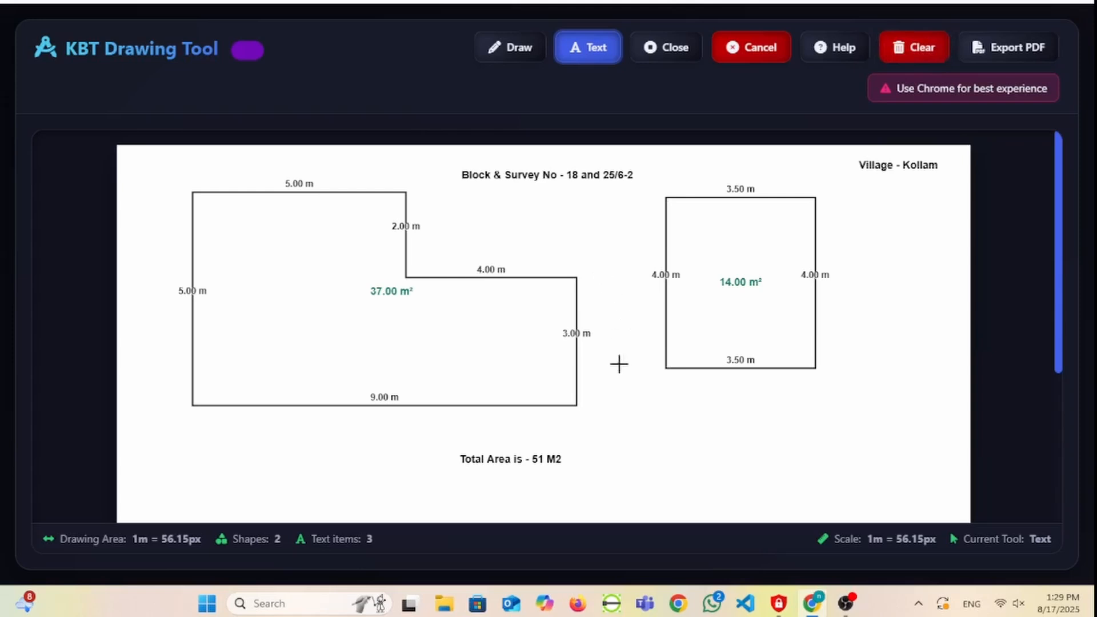
pyautogui.click(622, 402)
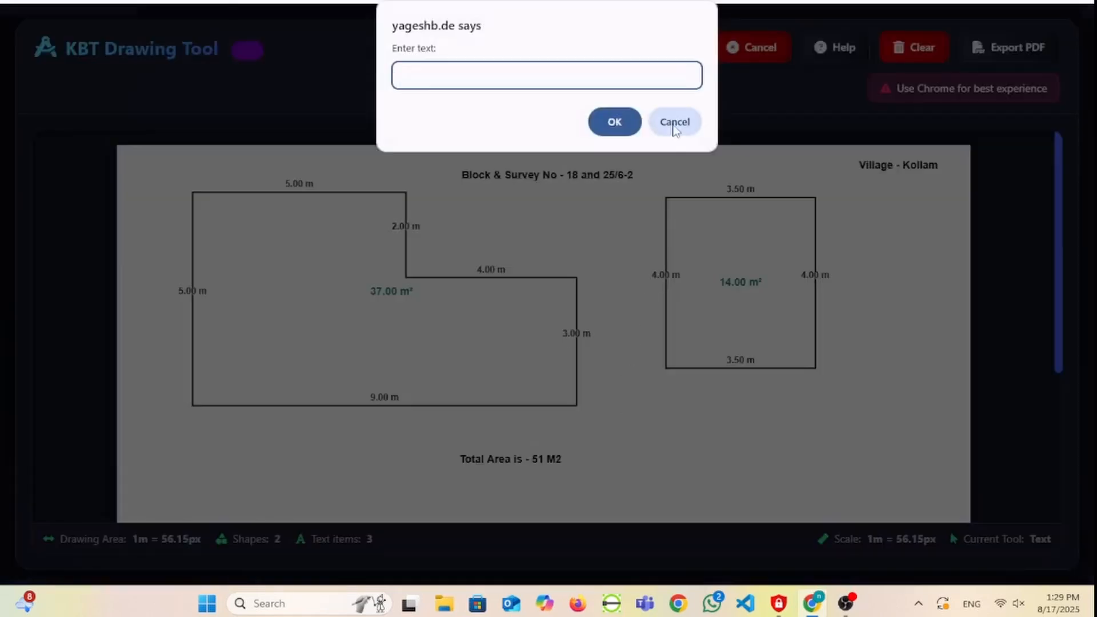
pyautogui.click(675, 126)
pyautogui.click(520, 46)
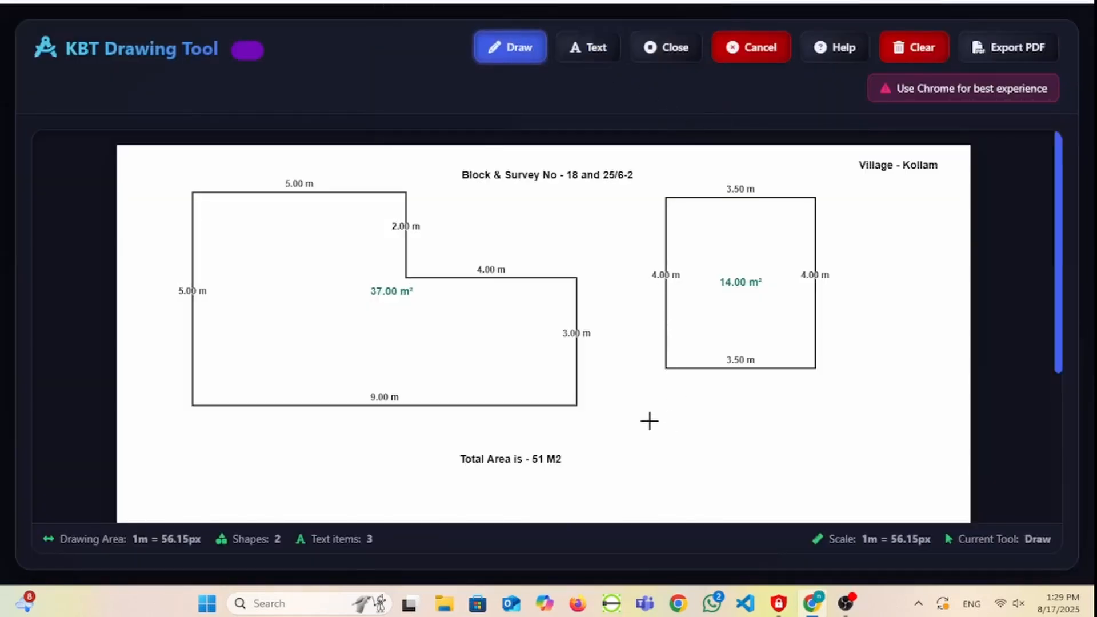
pyautogui.click(625, 420)
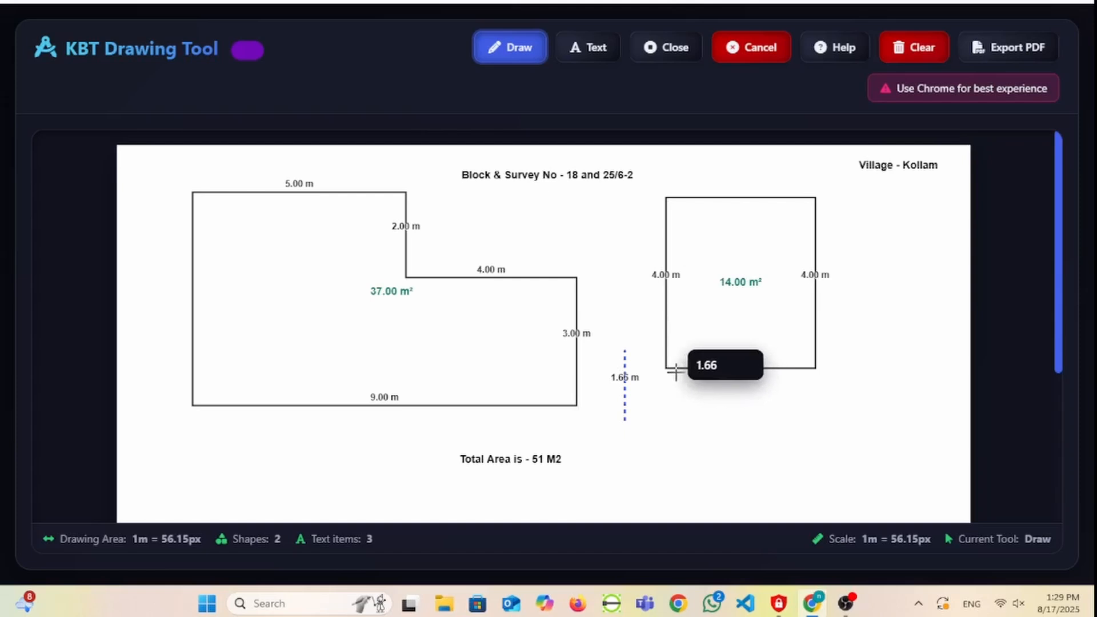
pyautogui.press('Escape')
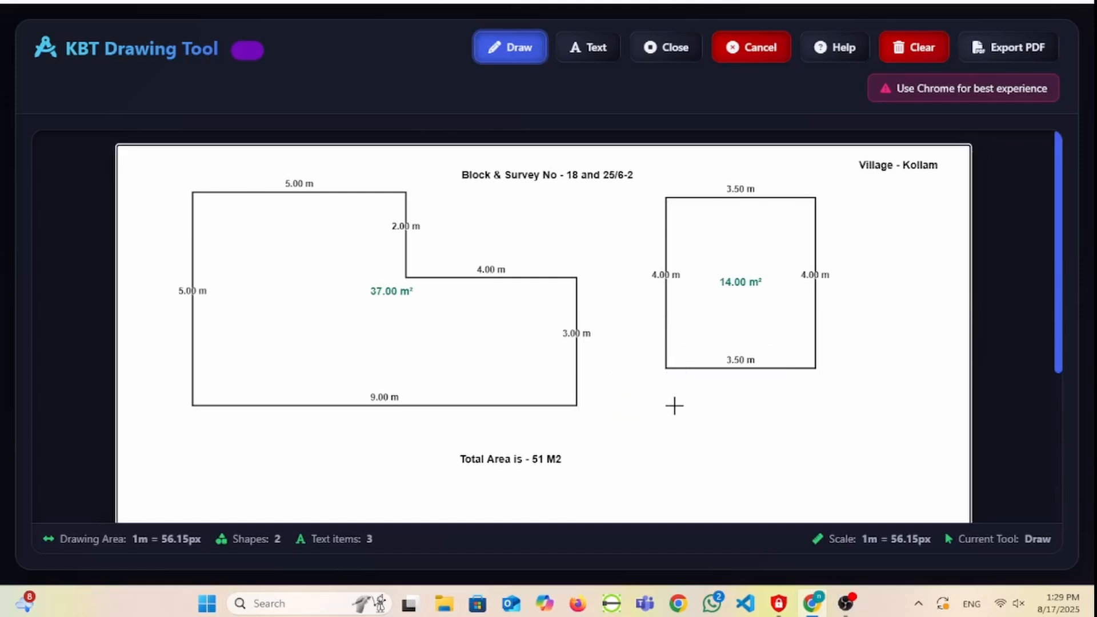
# - Clear the whole drawing and draw a closed freehand L-shaped outline about 6.6 m wide and 4.9 m high
pyautogui.click(914, 47)
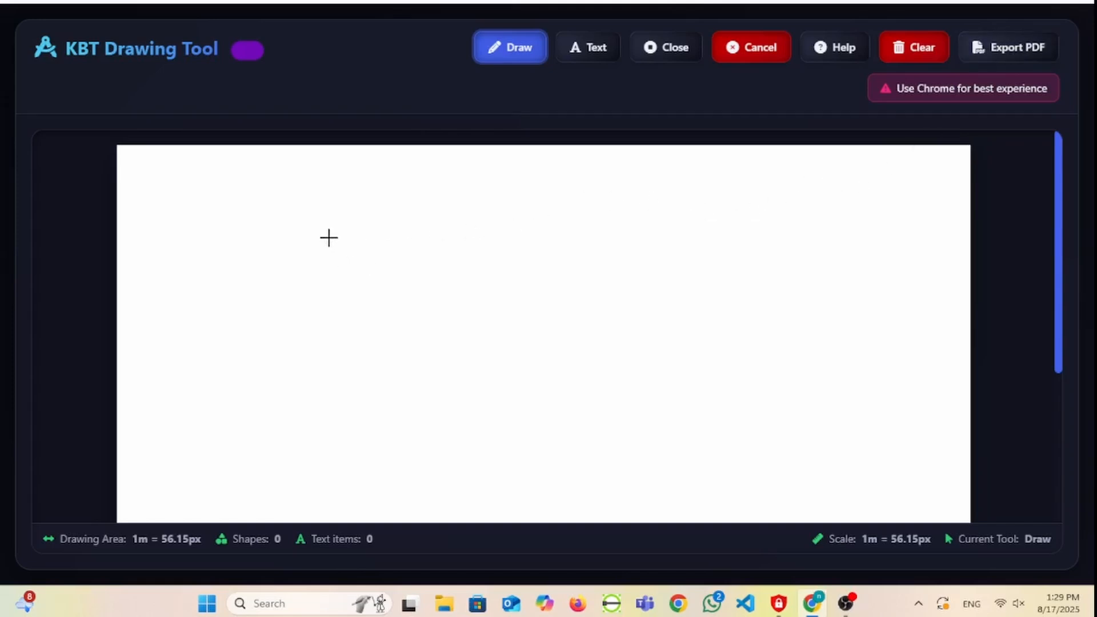
pyautogui.click(297, 197)
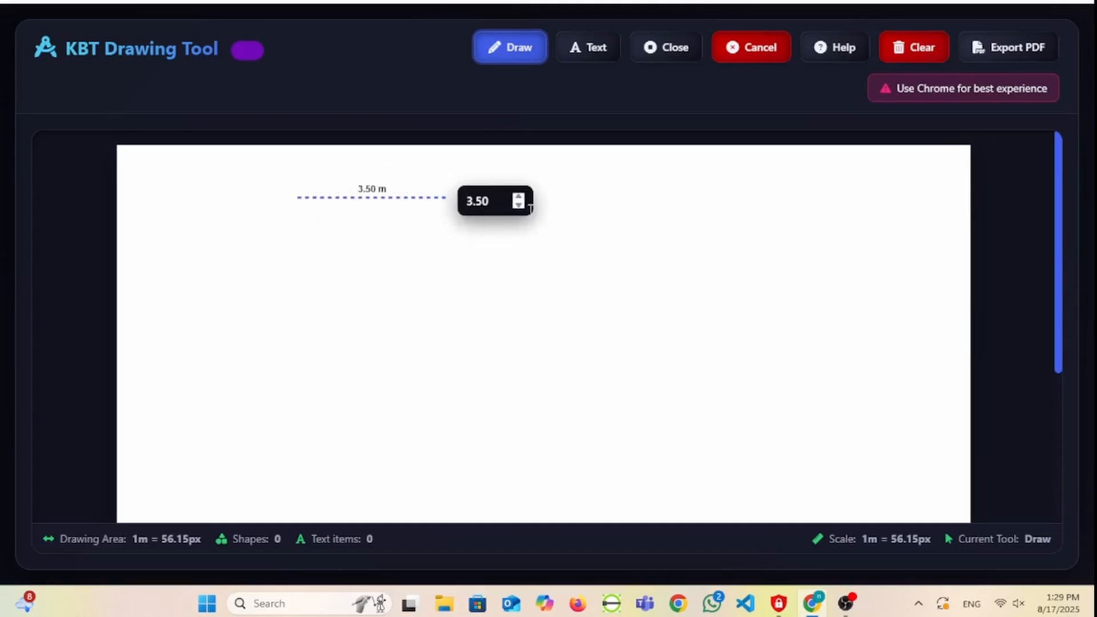
pyautogui.click(422, 198)
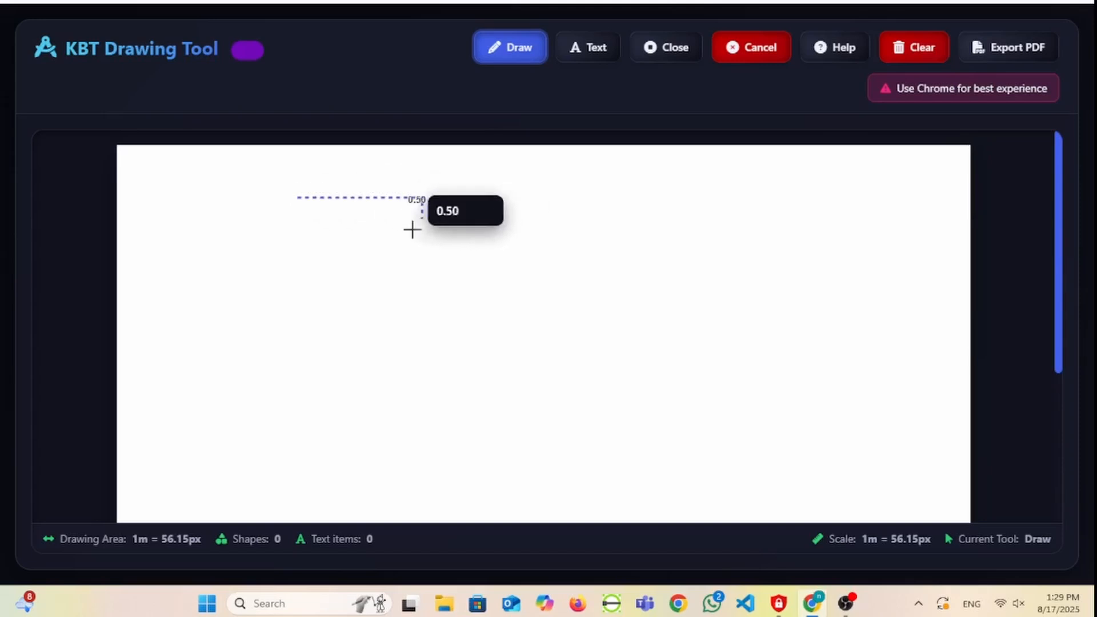
pyautogui.click(422, 300)
pyautogui.click(580, 300)
pyautogui.click(581, 405)
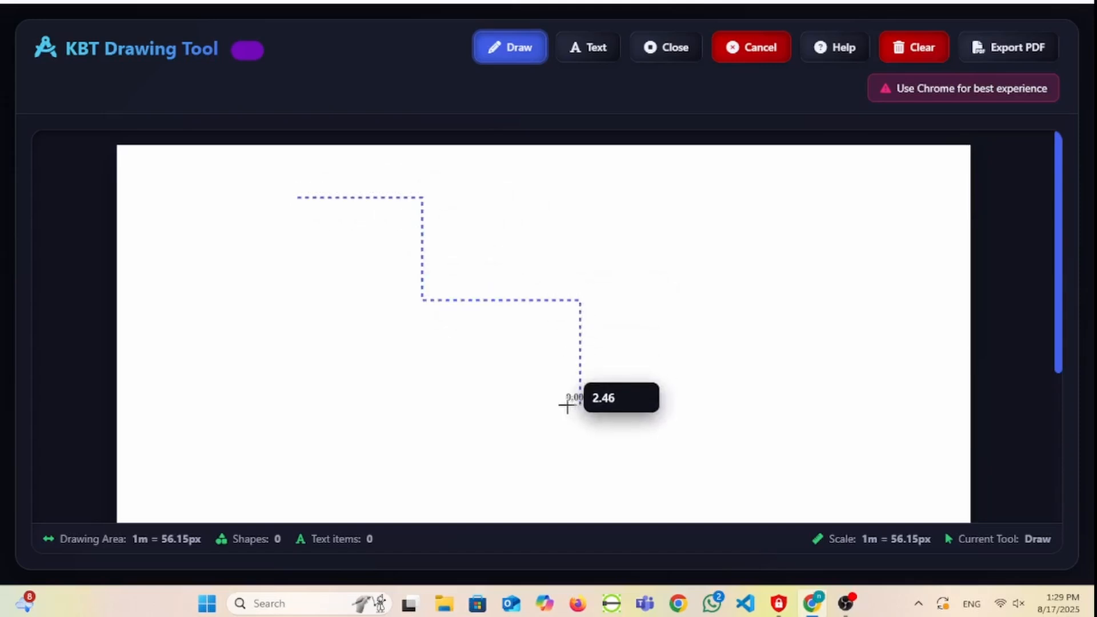
pyautogui.click(299, 405)
pyautogui.press('c')
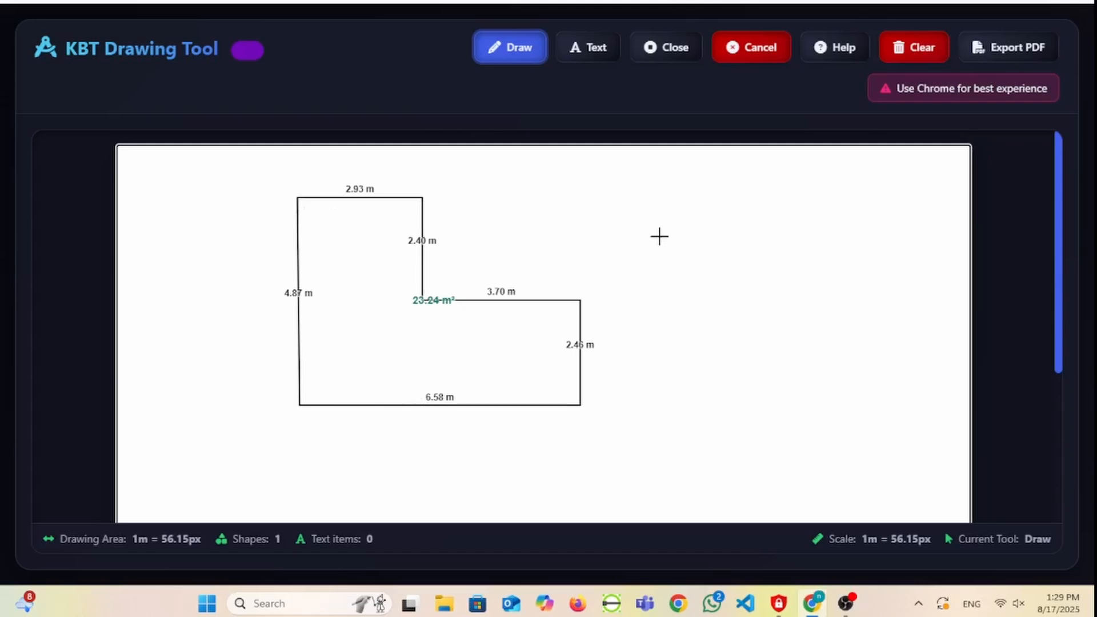
# - Draw a closed right triangle beside the L-shape with a horizontal edge about 4.9 m and a vertical edge about 4.3 m
pyautogui.click(633, 195)
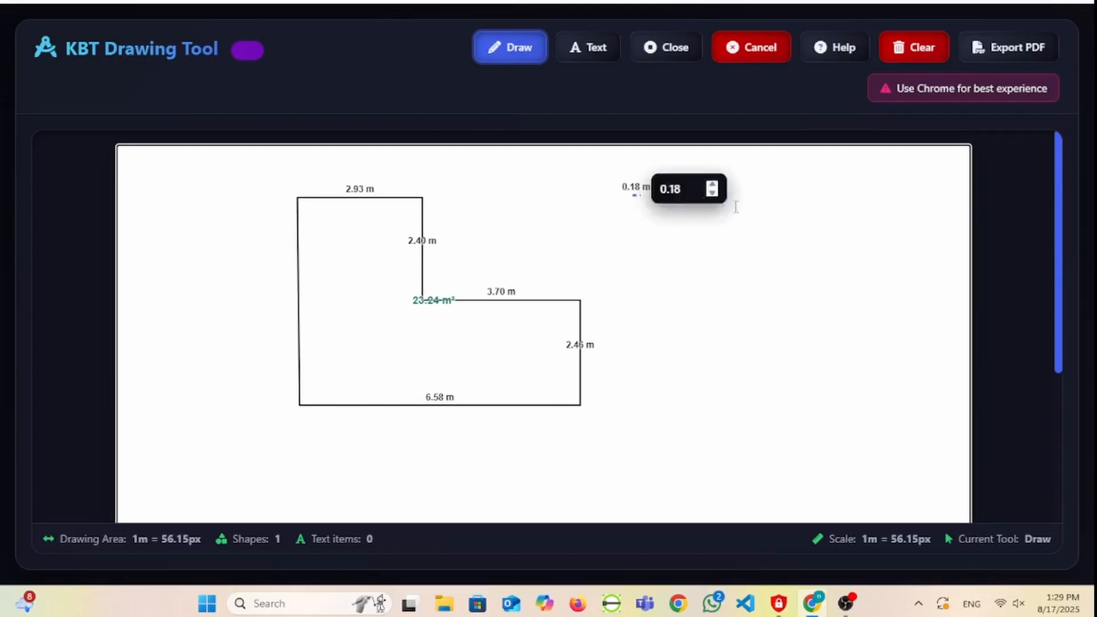
pyautogui.click(841, 195)
pyautogui.click(846, 378)
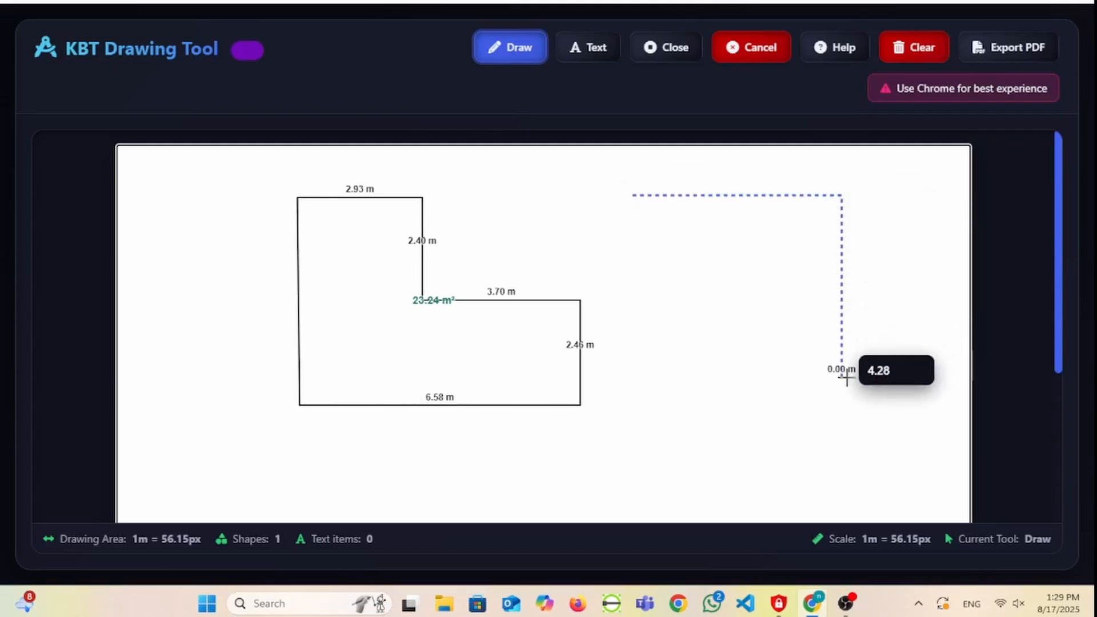
pyautogui.press('Return')
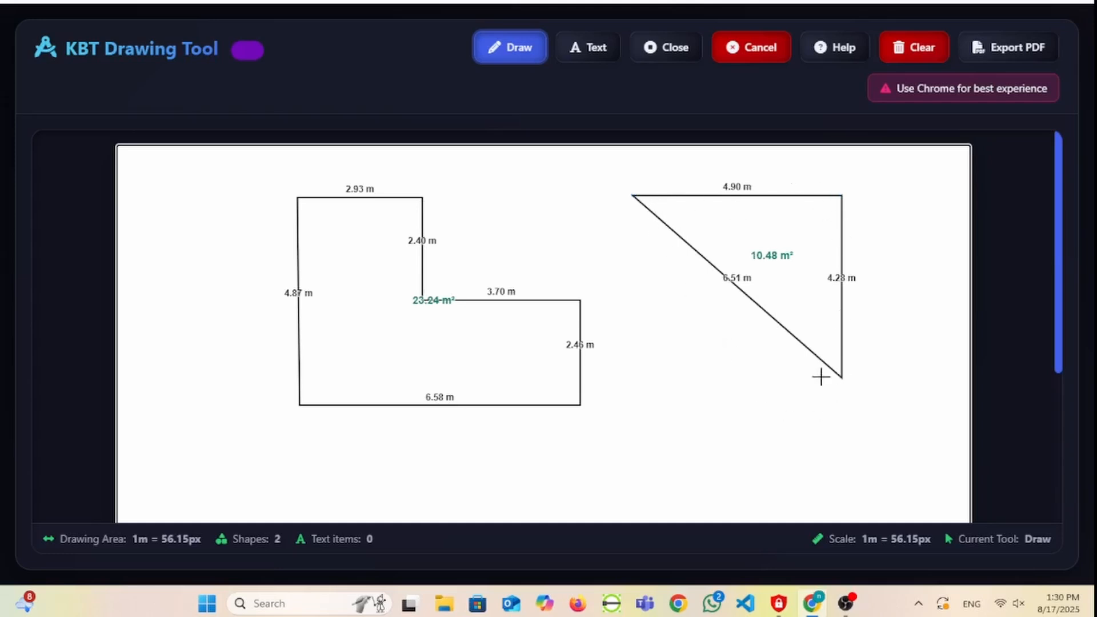
# - Draw a closed four-sided outline overlapping the triangle, about 4.9 m wide, with vertical sides about 4.9 m and 3.4 m and a slanted lower edge
pyautogui.click(604, 440)
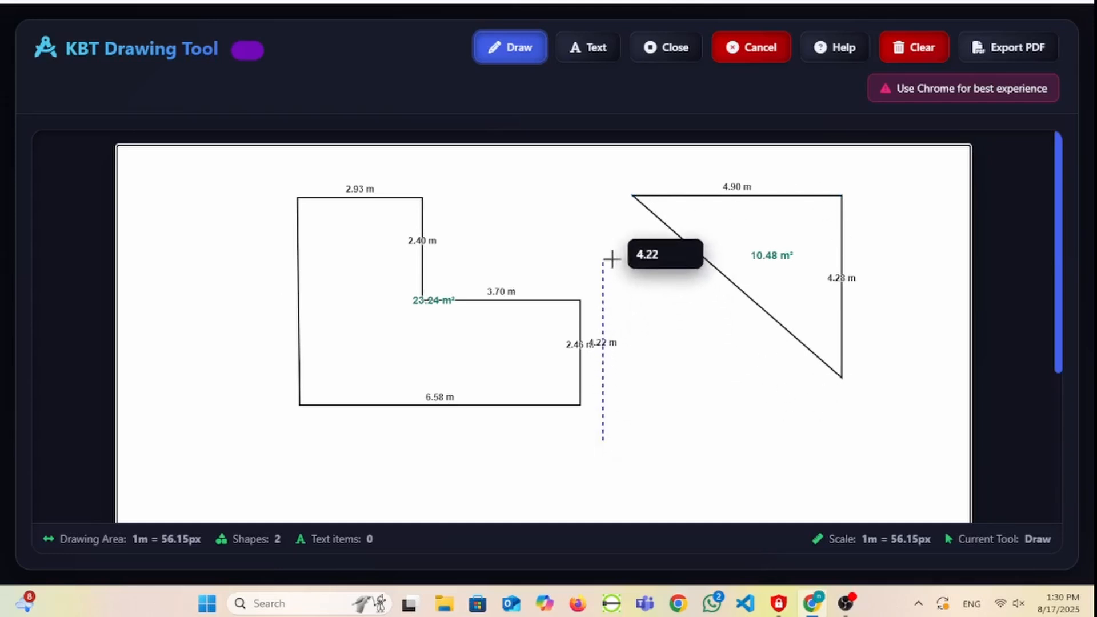
pyautogui.click(607, 235)
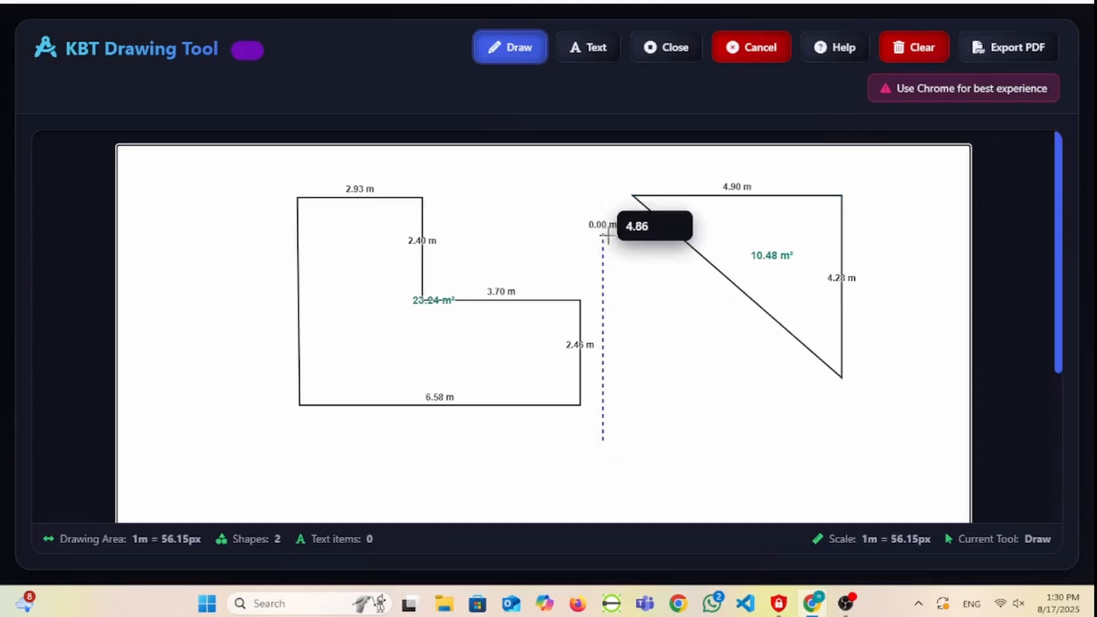
pyautogui.click(812, 234)
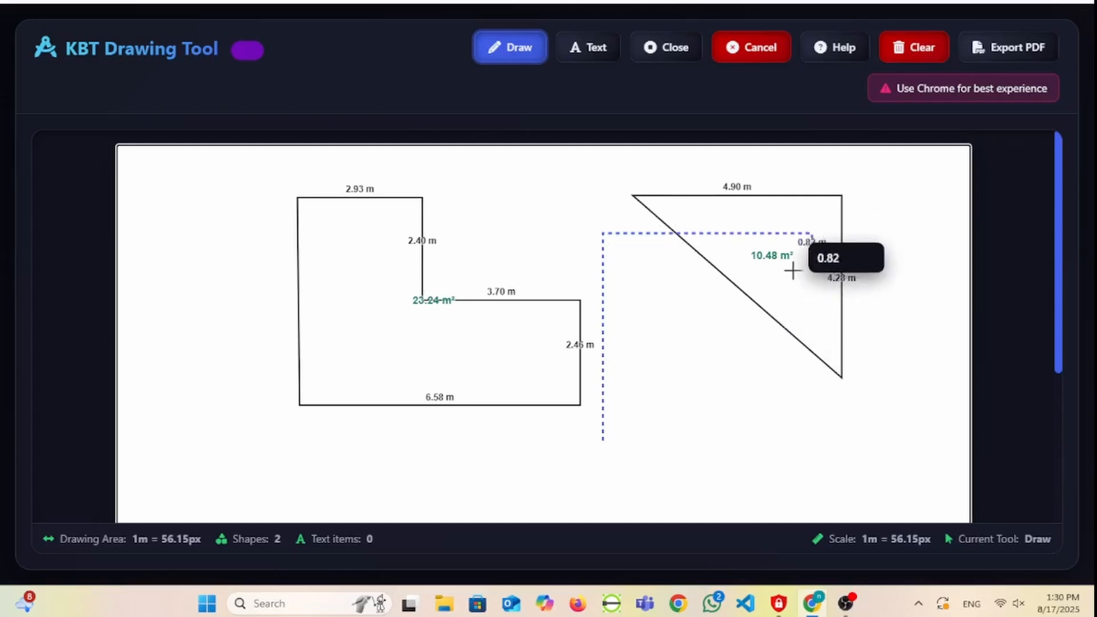
pyautogui.click(770, 374)
pyautogui.rightClick(820, 378)
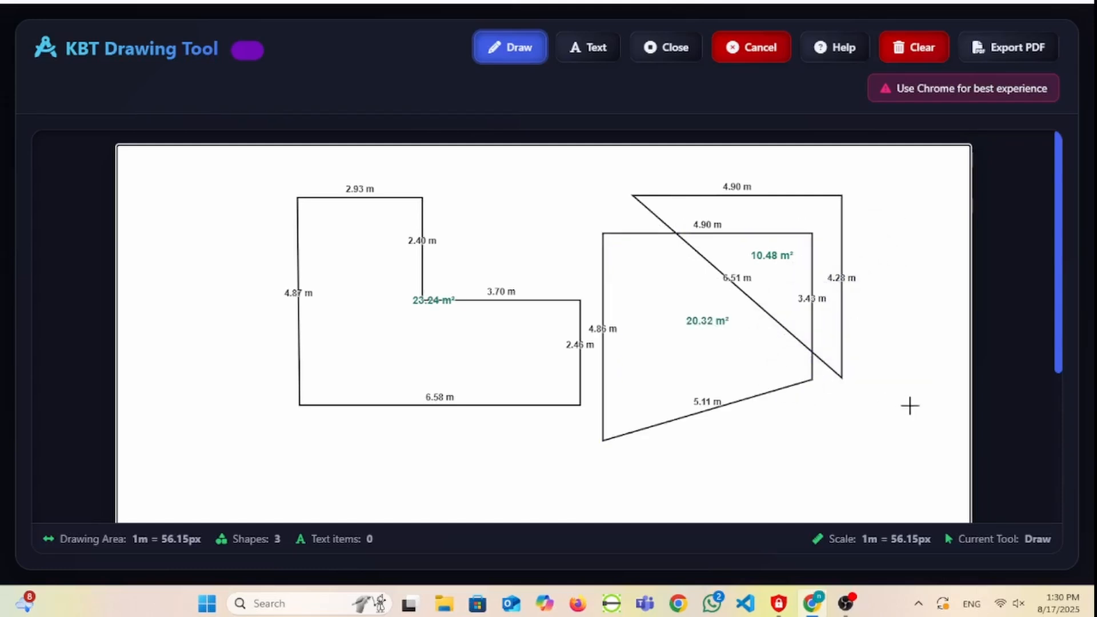